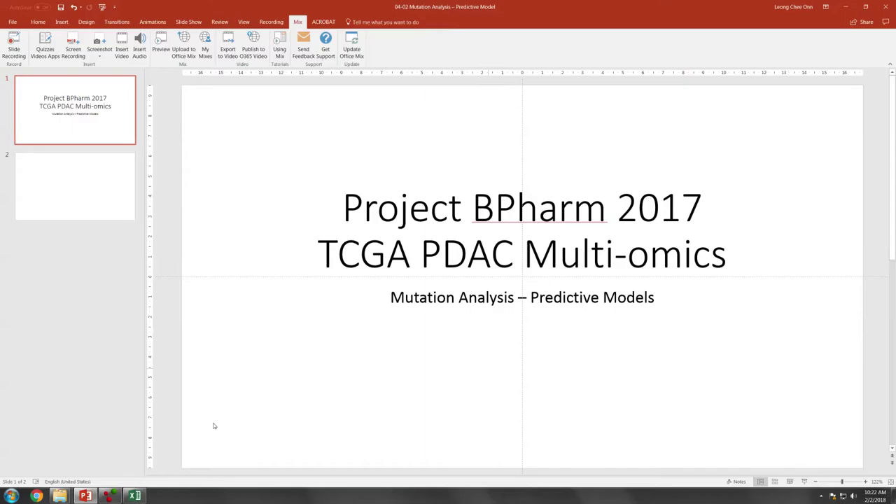
- Bring up the PAAD Mutation workbook and scroll to the summary columns at the right end
left_click(135, 496)
left_click(189, 269)
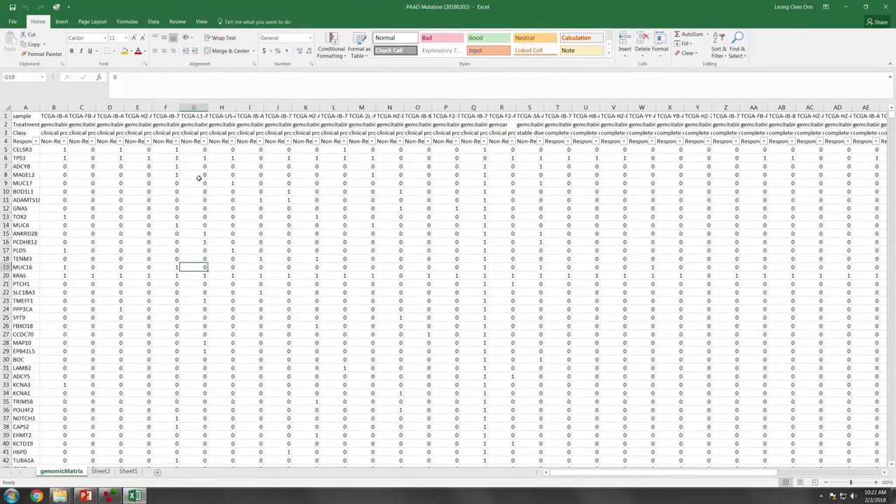
left_click(144, 159)
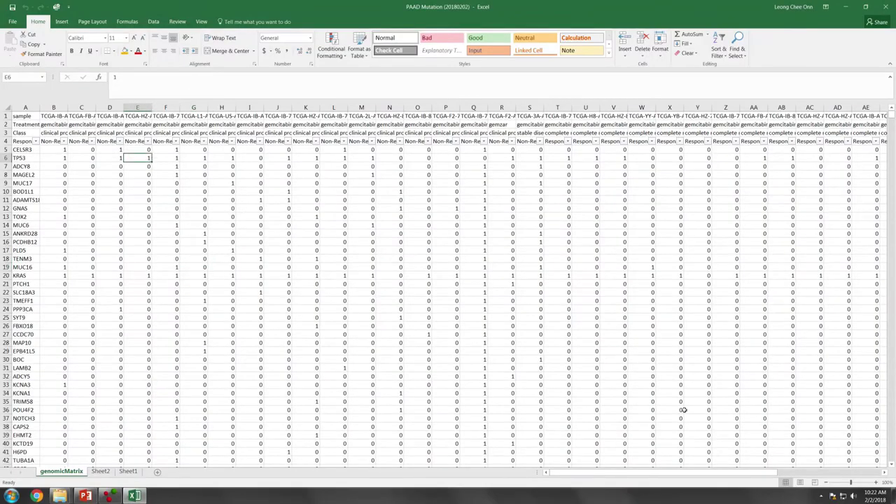
left_click_drag(700, 473, 823, 473)
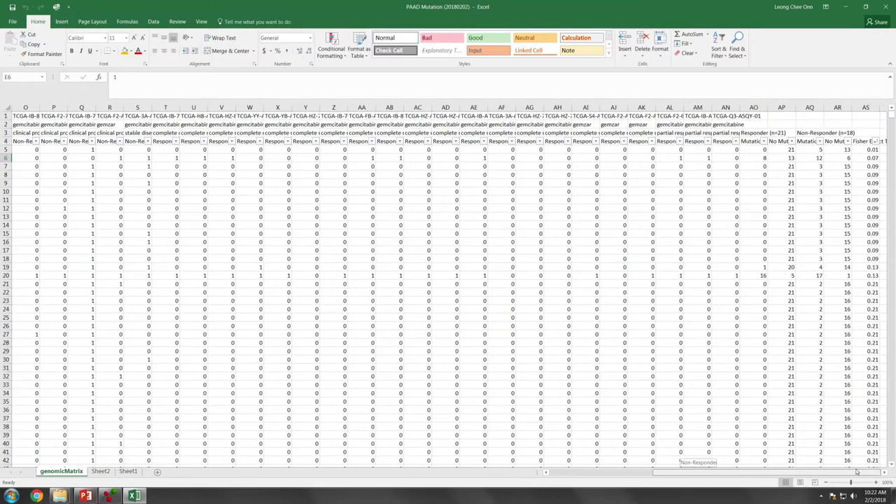
left_click(837, 242)
- Delete the responder/non-responder count and Fisher test columns AO:AS, then return to column A
left_click_drag(754, 107, 748, 154)
right_click(681, 166)
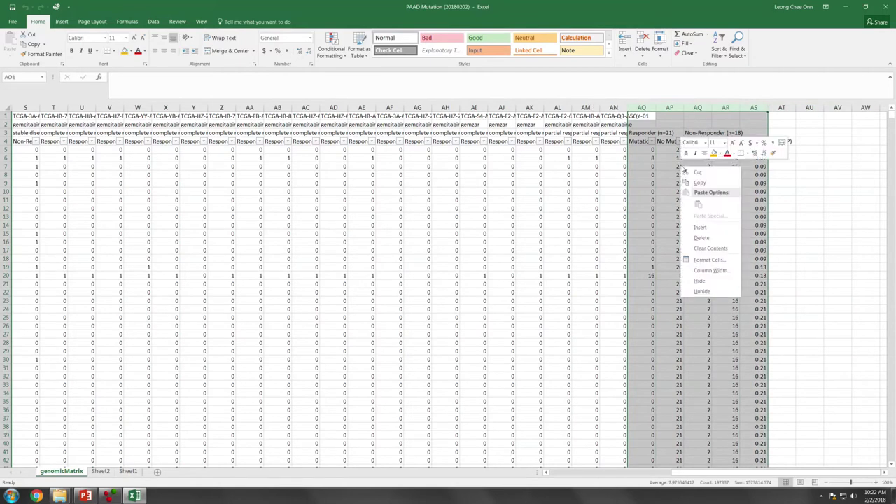
left_click(702, 238)
left_click_drag(613, 199, 628, 262)
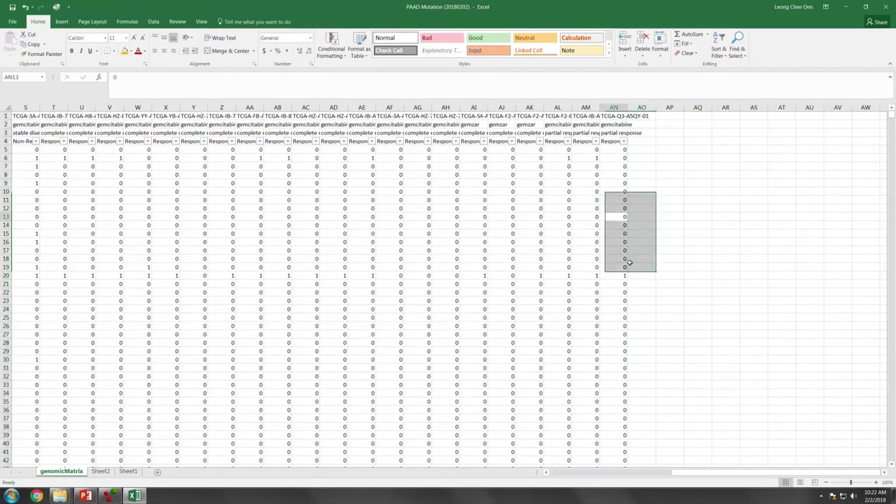
left_click(613, 216)
left_click_drag(742, 474, 605, 473)
left_click(250, 267)
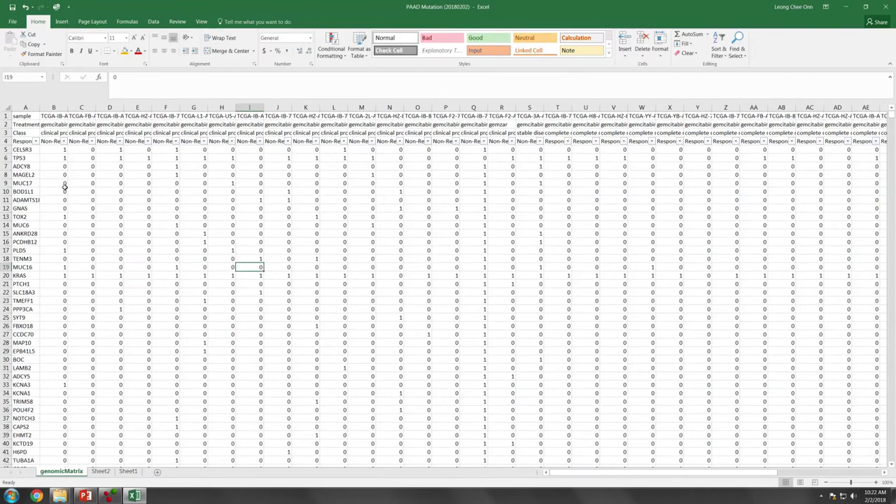
- Insert a new column B and move the four row labels from A1:A4 into it
right_click(54, 107)
left_click(72, 169)
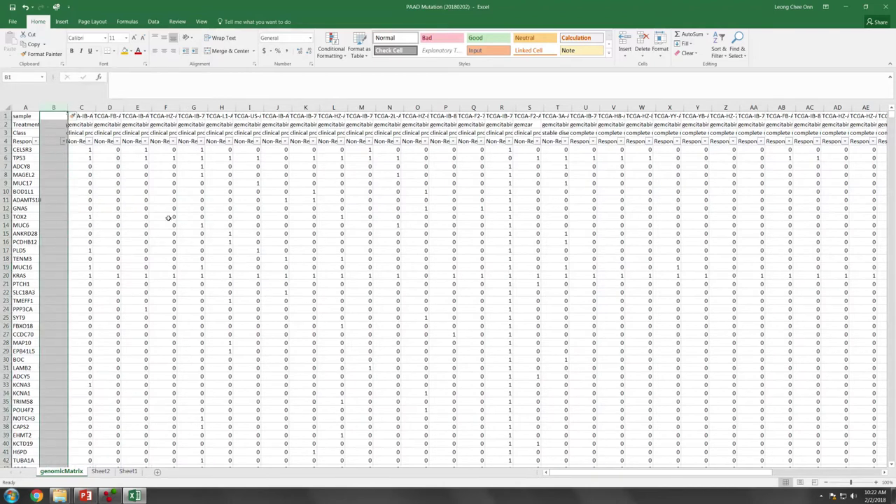
left_click_drag(19, 116, 60, 137)
- Insert a row 5 header labelled 'Gene' and select the gene column to the last row
right_click(7, 150)
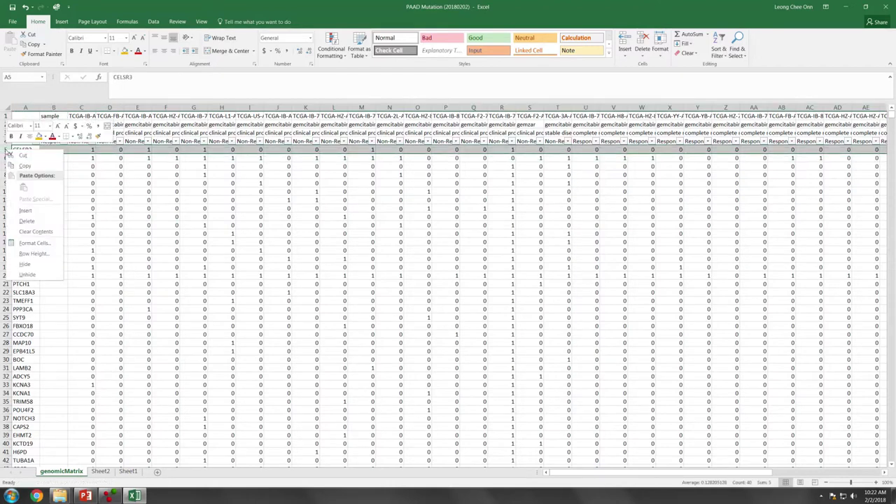
left_click(31, 211)
left_click(31, 148)
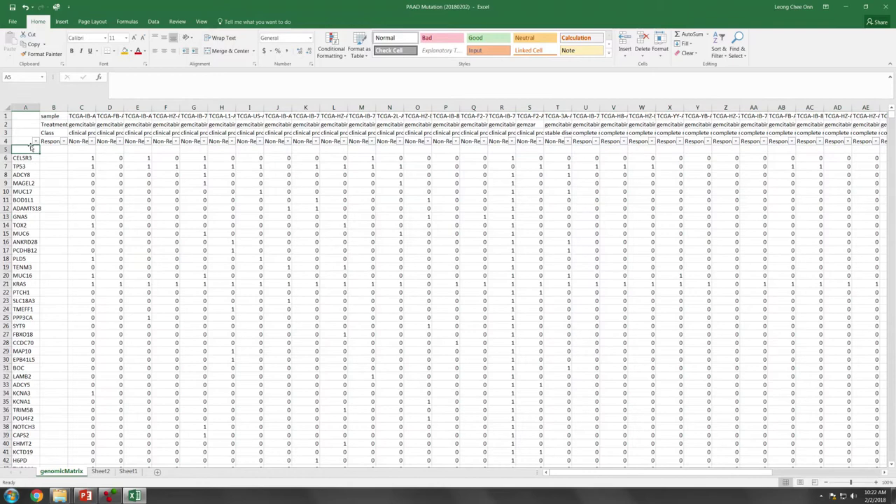
type("Gene")
key("Return")
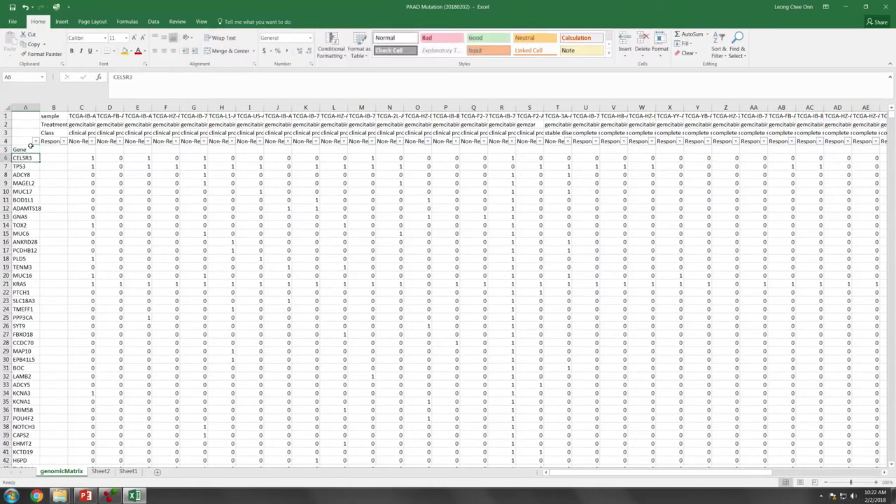
left_click(46, 175)
left_click(21, 148)
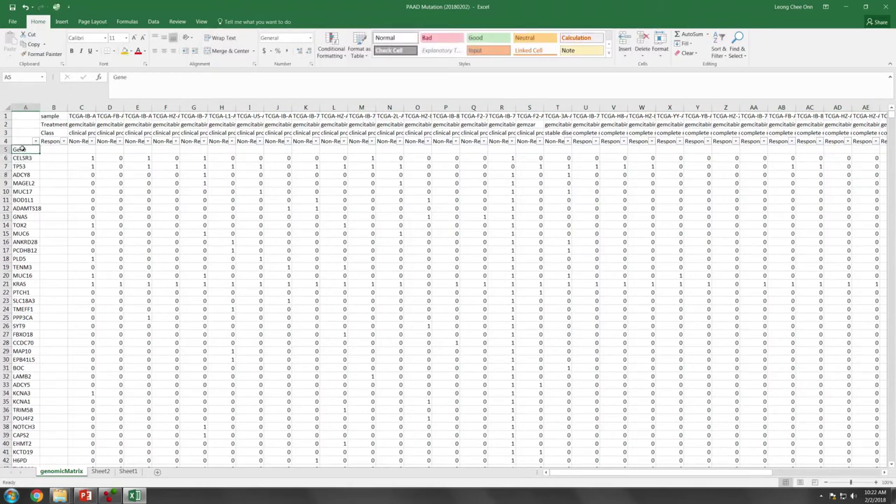
key("End")
key("shift+Down")
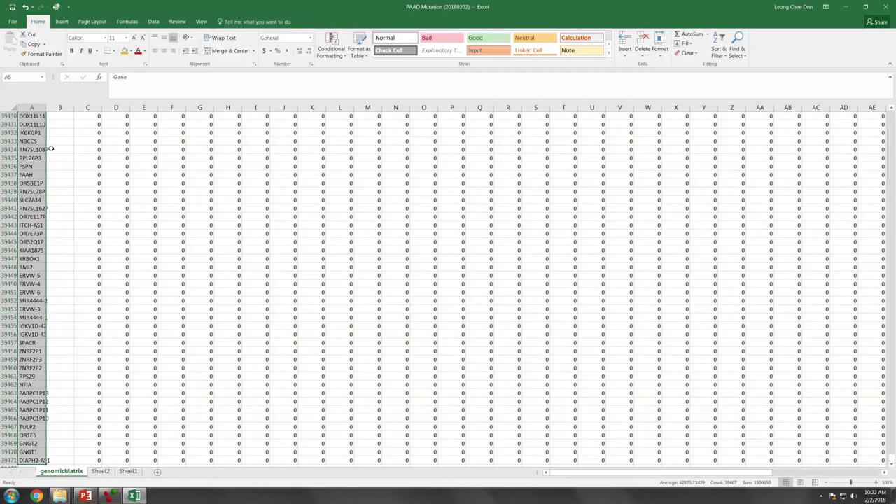
- Add a 'duplicate values' conditional formatting rule with orange fill to the gene name column
left_click(334, 44)
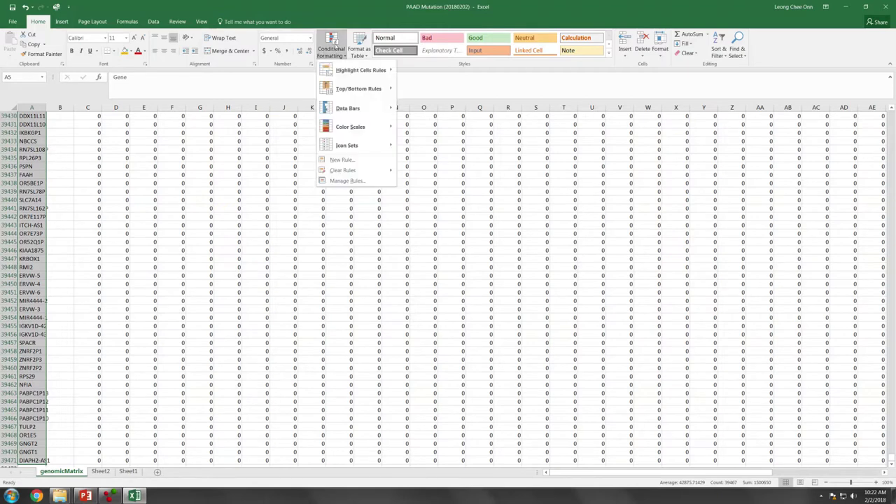
left_click(353, 162)
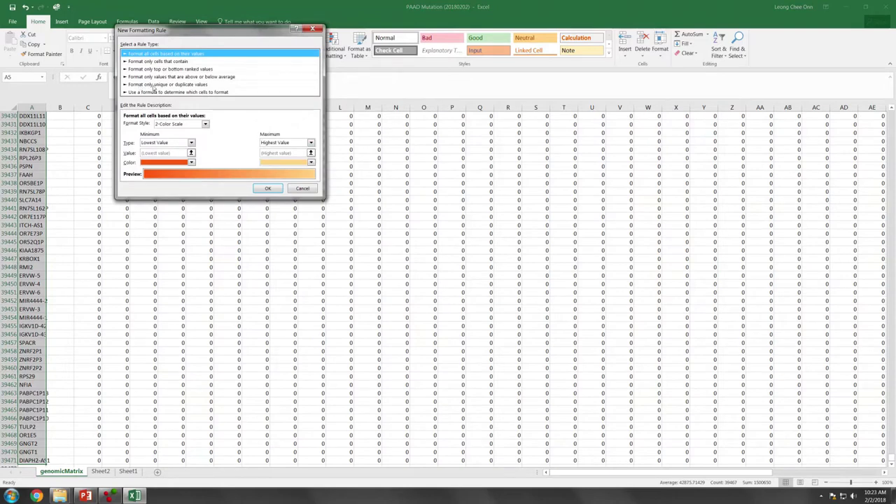
left_click(168, 85)
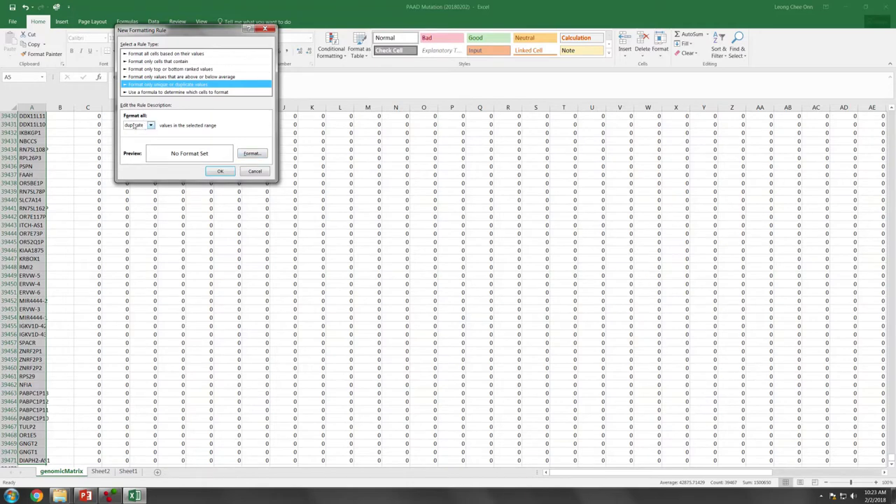
left_click(150, 126)
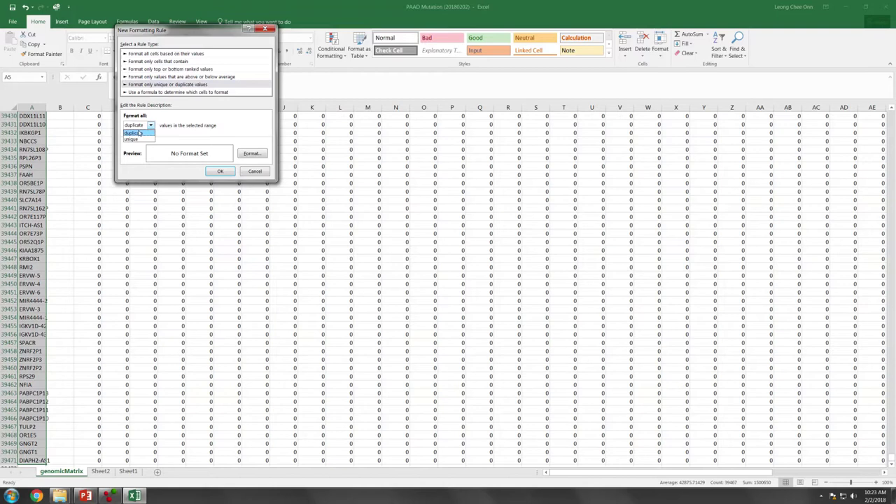
left_click(139, 133)
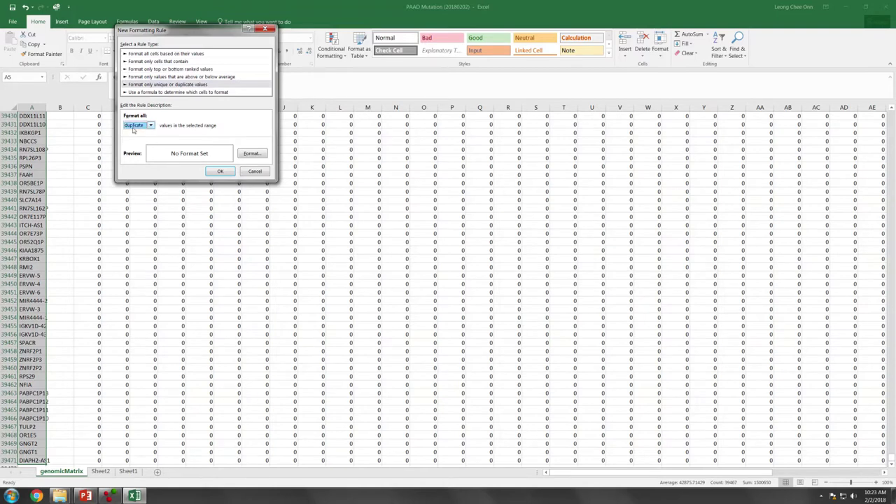
left_click(253, 154)
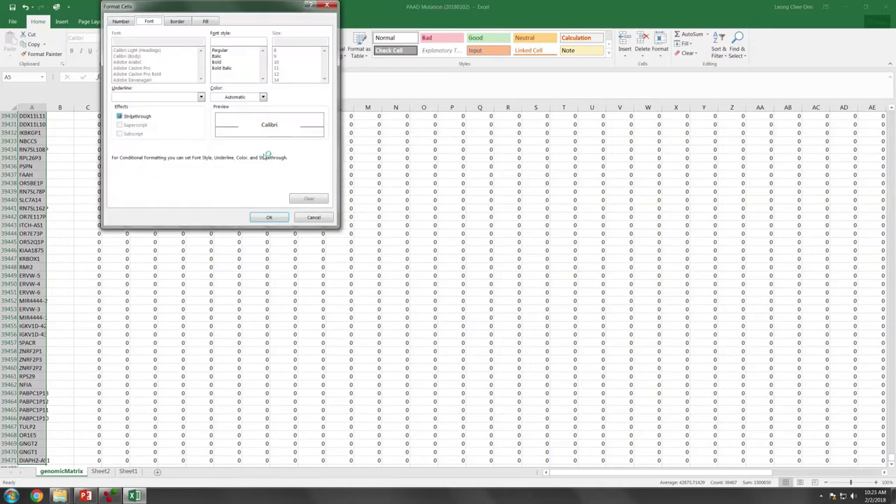
left_click(206, 22)
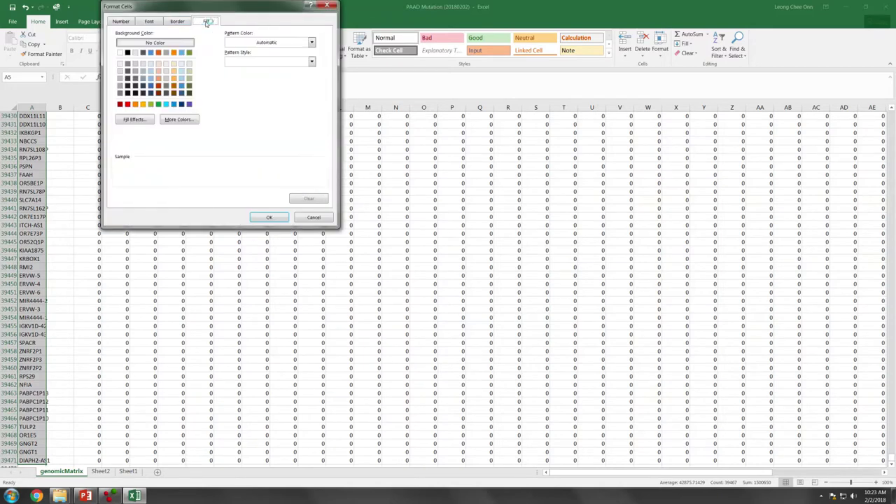
left_click(136, 104)
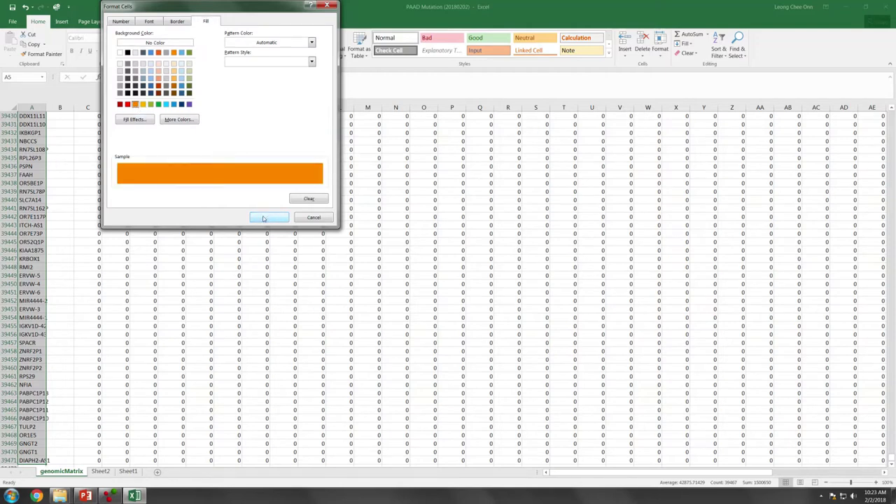
left_click(263, 218)
left_click(219, 171)
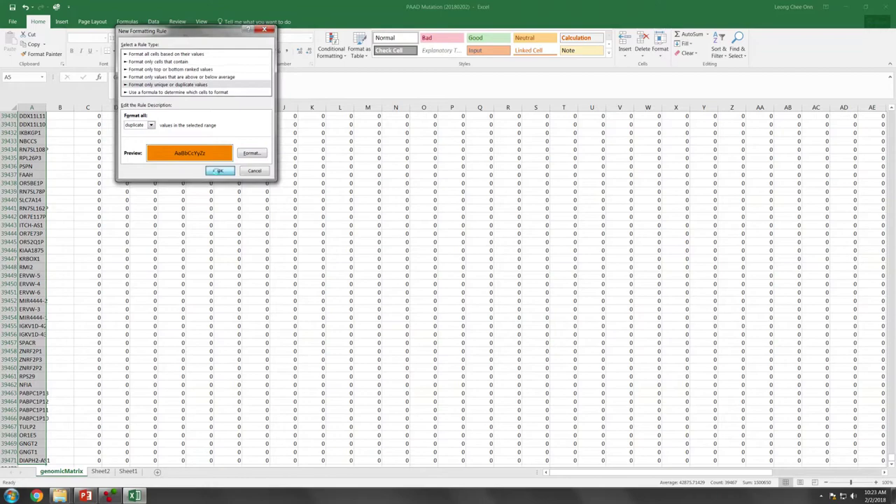
- Scroll to the top and filter the gene column by orange cell colour
left_click(160, 182)
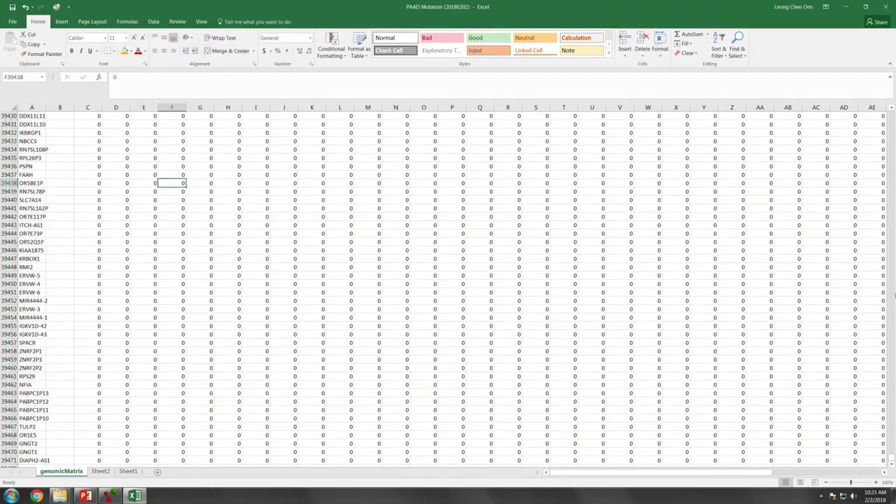
left_click_drag(893, 447, 891, 115)
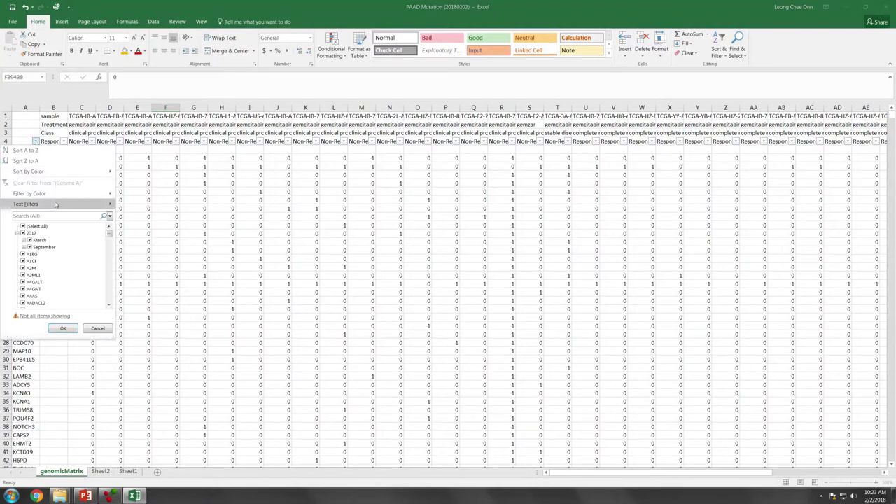
mouse_move(49, 195)
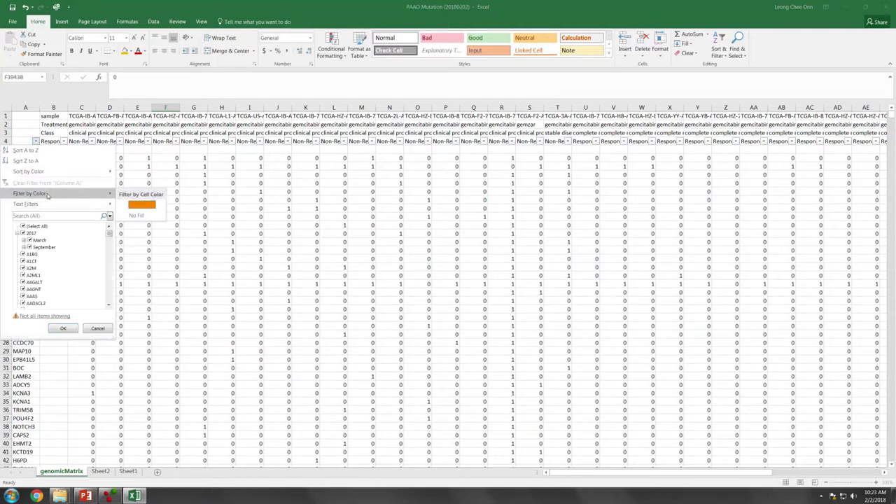
left_click(143, 205)
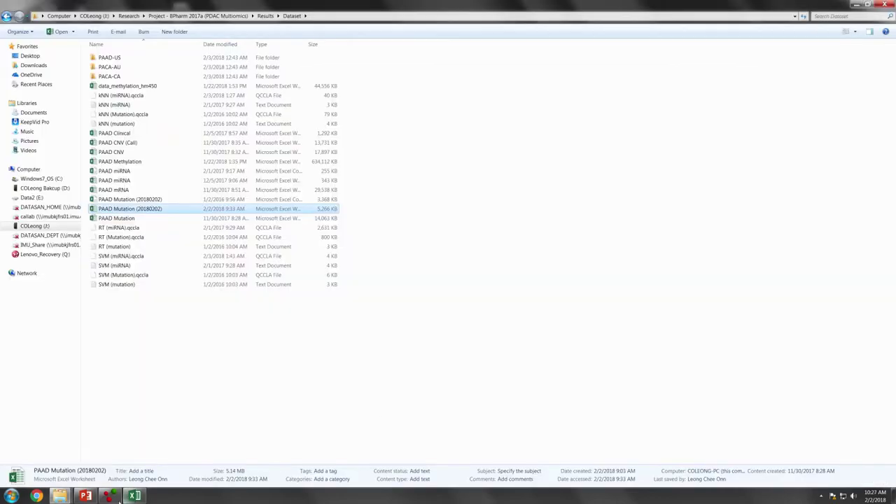
- Switch from the Dataset folder back to the Excel workbook
left_click(135, 496)
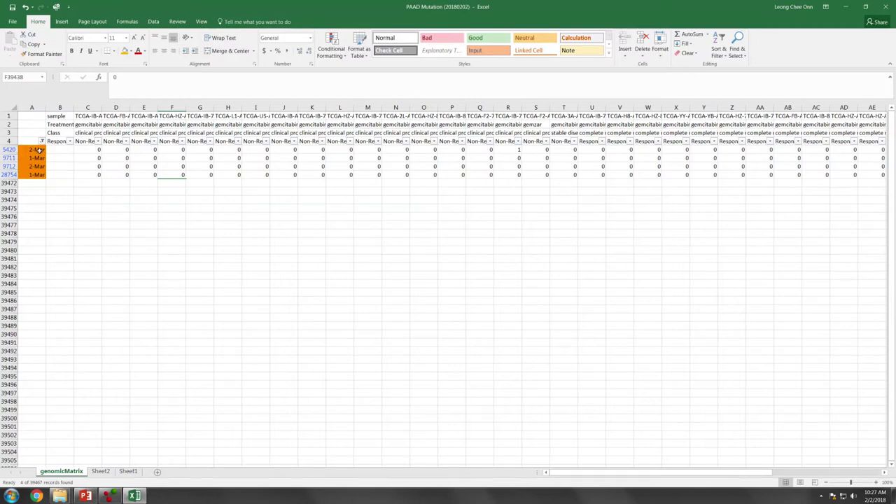
- Delete the four filtered rows whose gene names became dates like 1-Mar and 2-Mar
left_click_drag(8, 149, 8, 174)
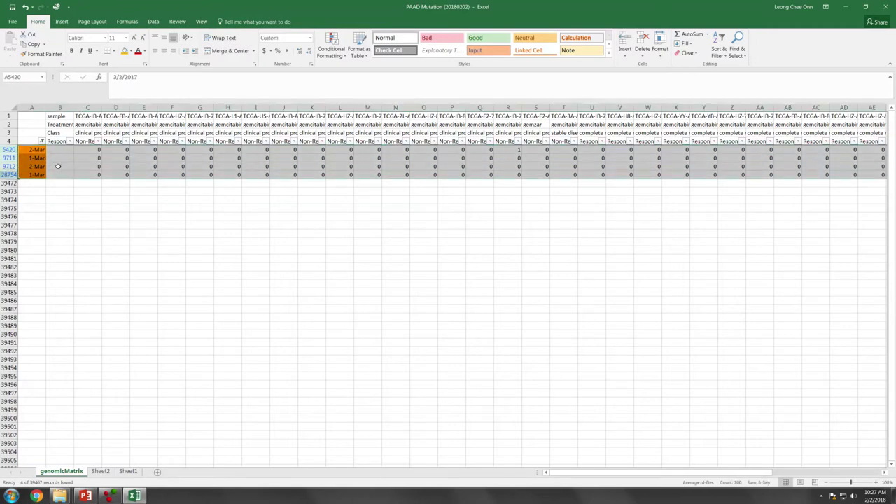
right_click(72, 163)
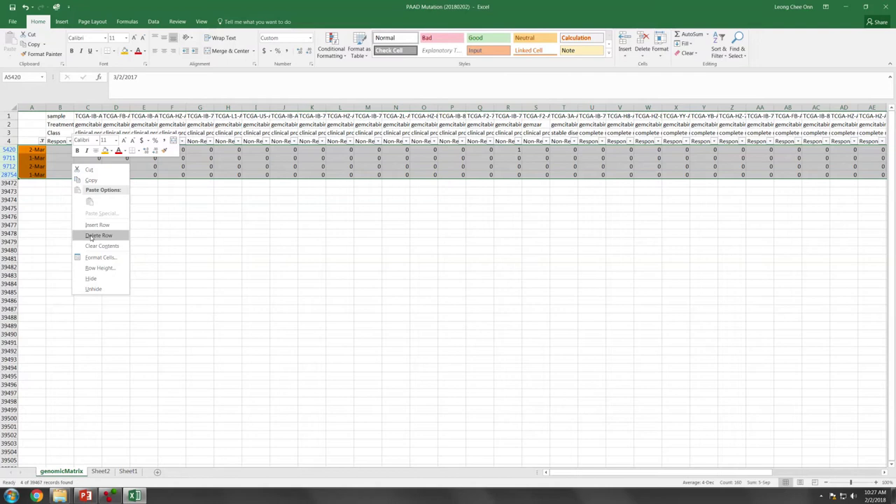
left_click(91, 237)
left_click(61, 189)
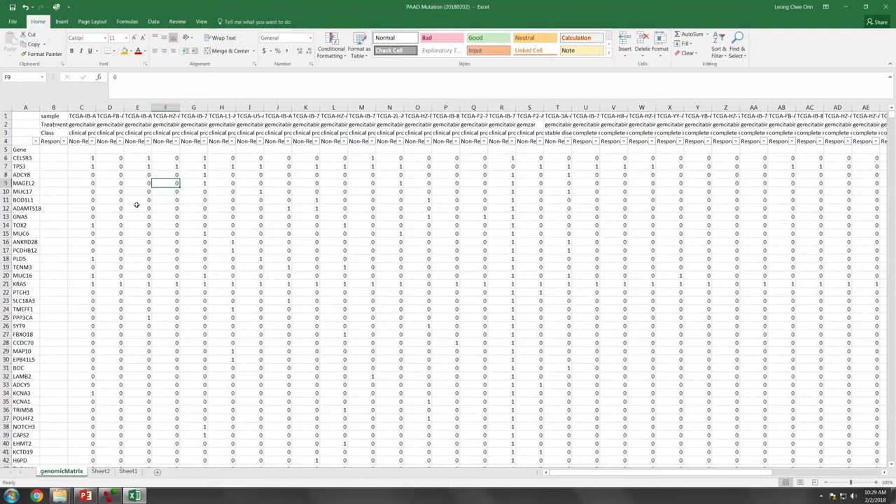
- Save the active sheet as CSV (Comma delimited), replacing PAAD Mutation (20180202).csv and keeping the CSV format
left_click(12, 22)
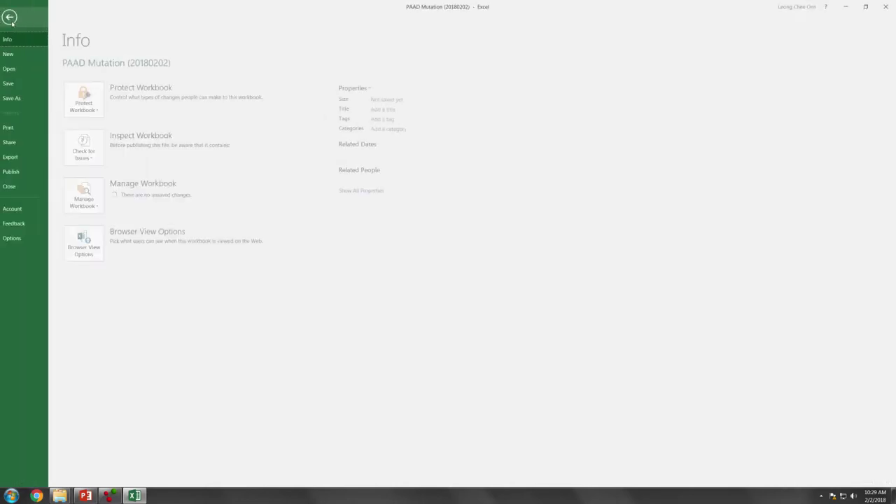
left_click(21, 98)
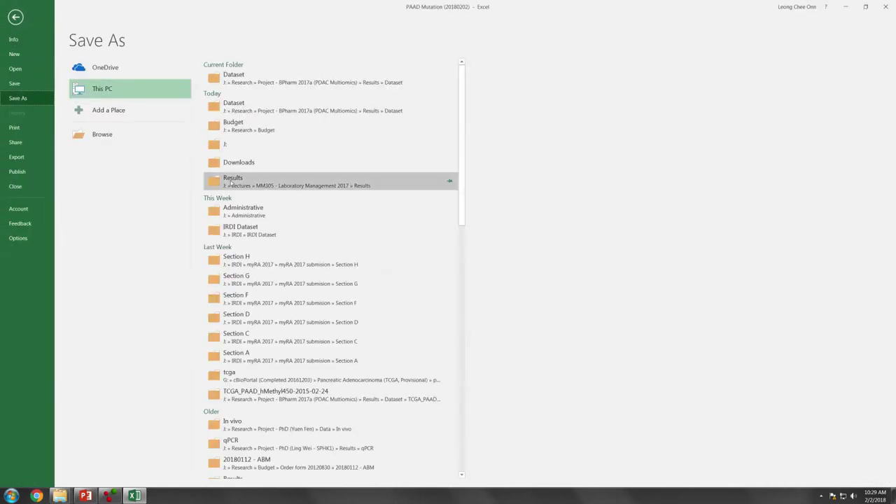
left_click(103, 134)
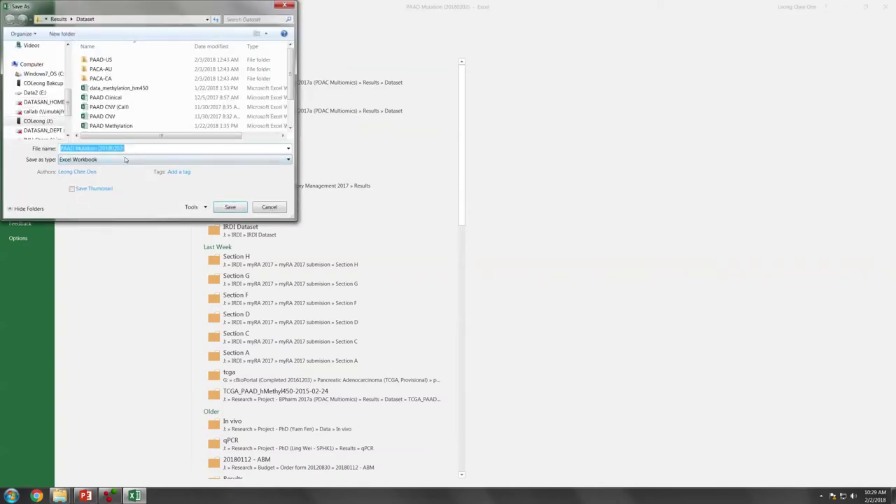
left_click(141, 161)
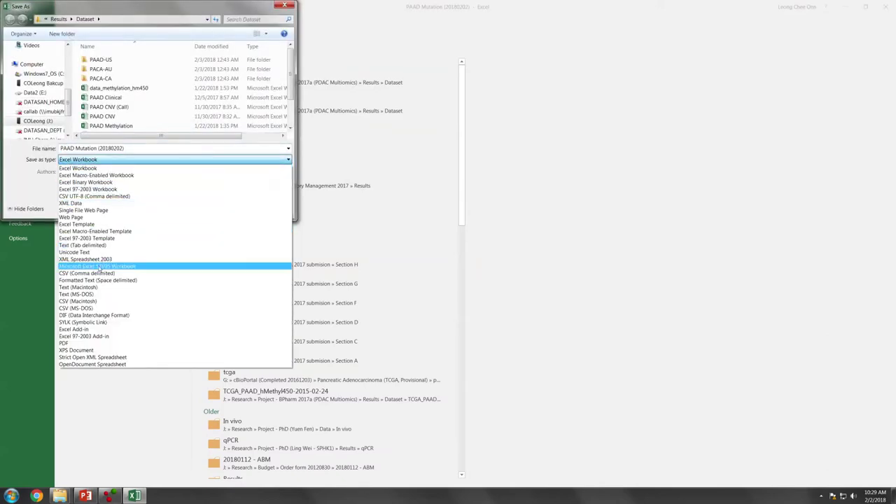
left_click(99, 273)
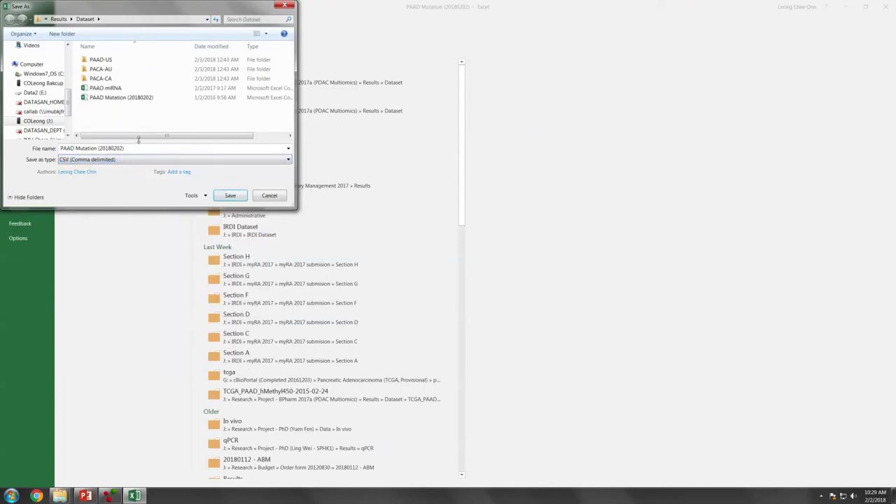
double_click(117, 98)
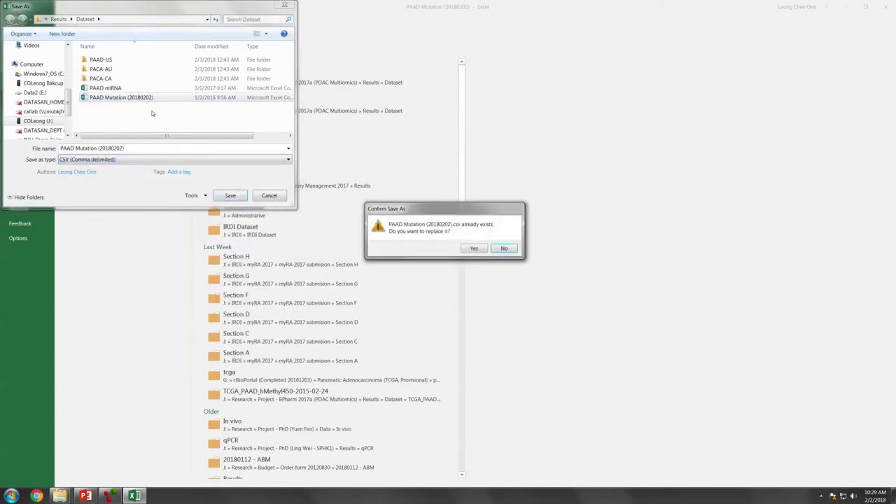
left_click(474, 248)
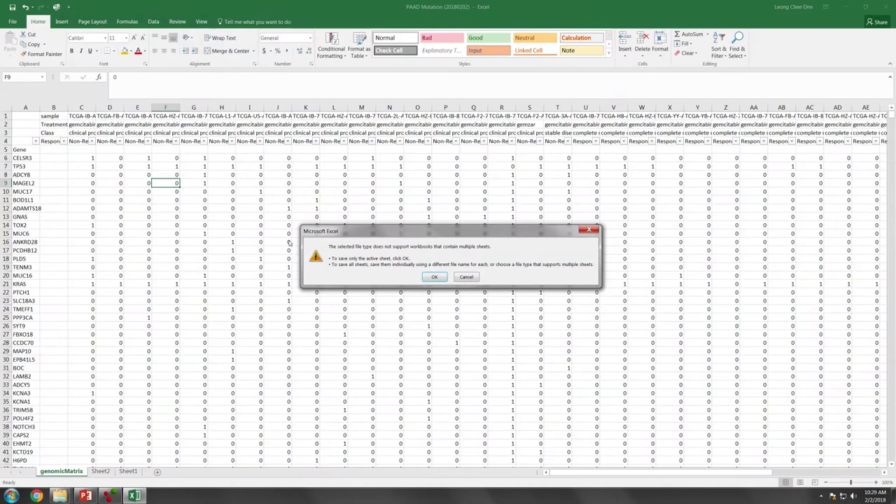
left_click(436, 278)
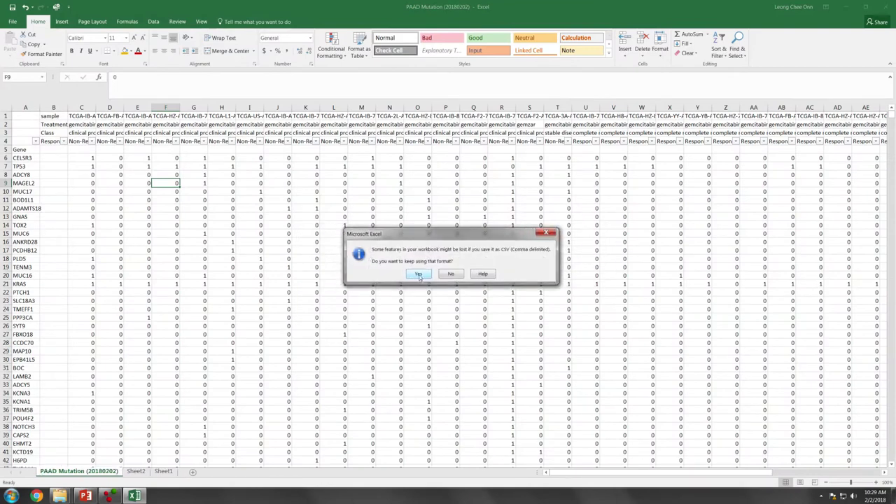
left_click(420, 275)
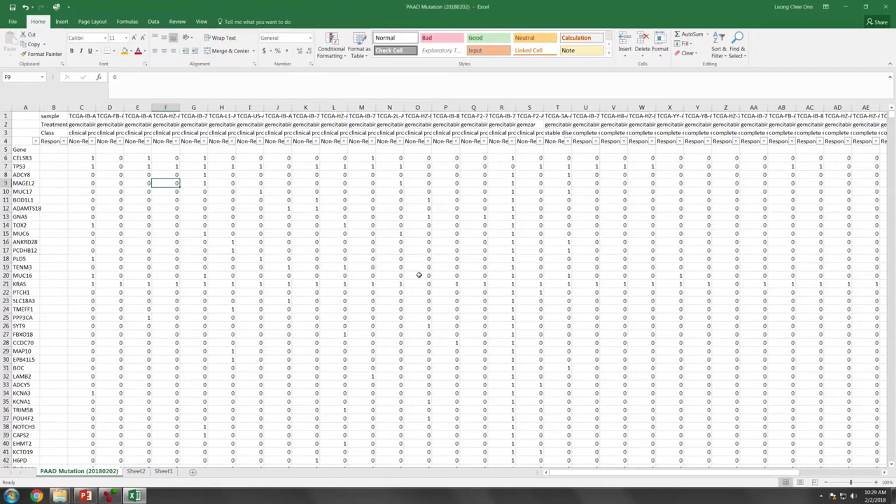
- Close Getting Started in Qlucore Omics Explorer and start opening a file from the J: drive
left_click(119, 496)
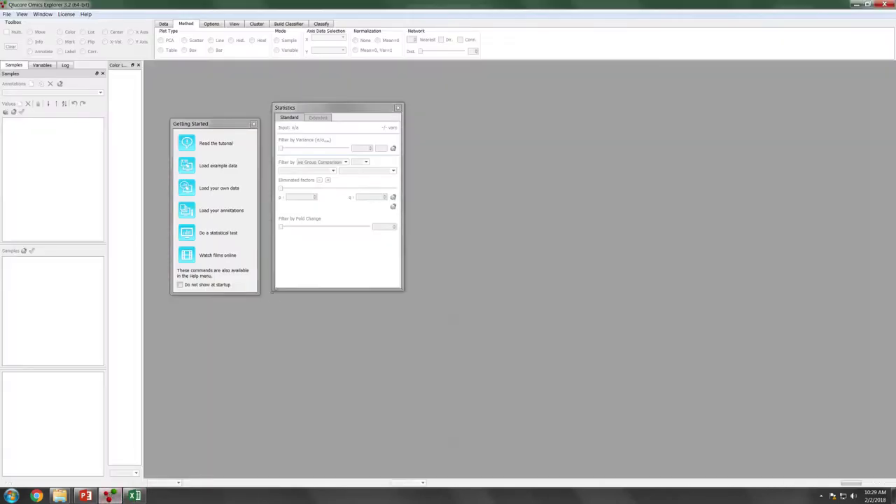
left_click(252, 125)
left_click(8, 15)
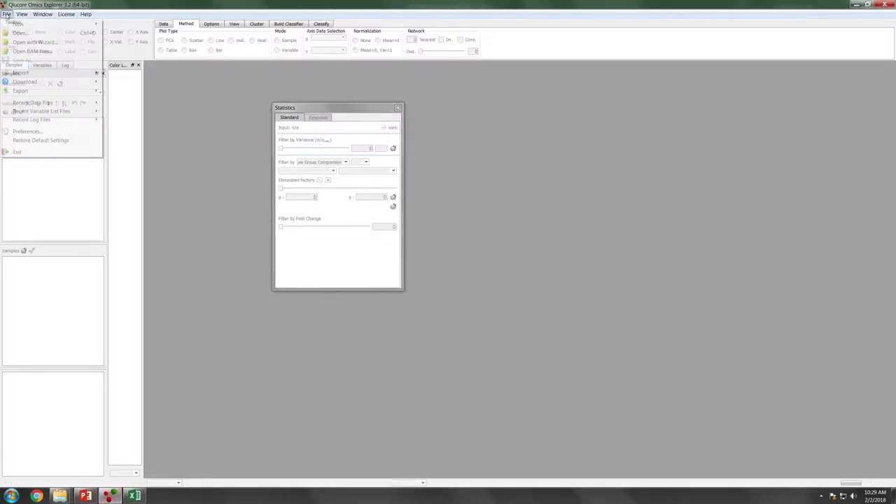
left_click(32, 46)
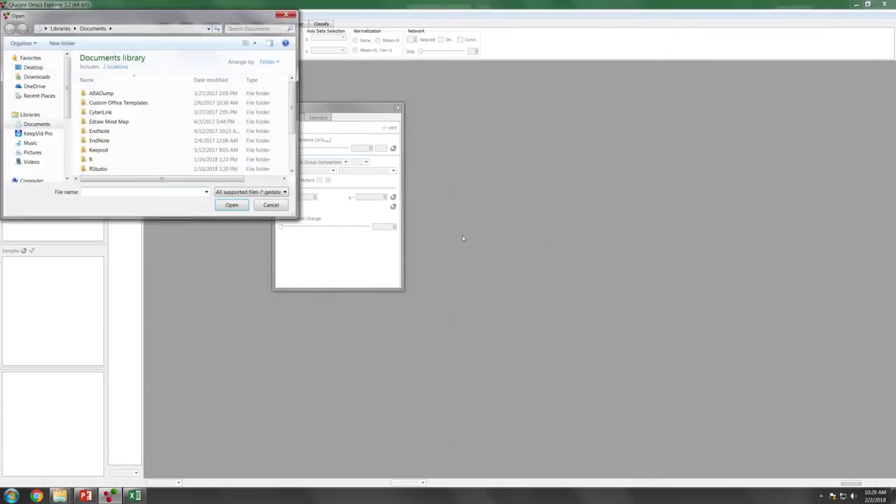
left_click_drag(293, 122, 293, 153)
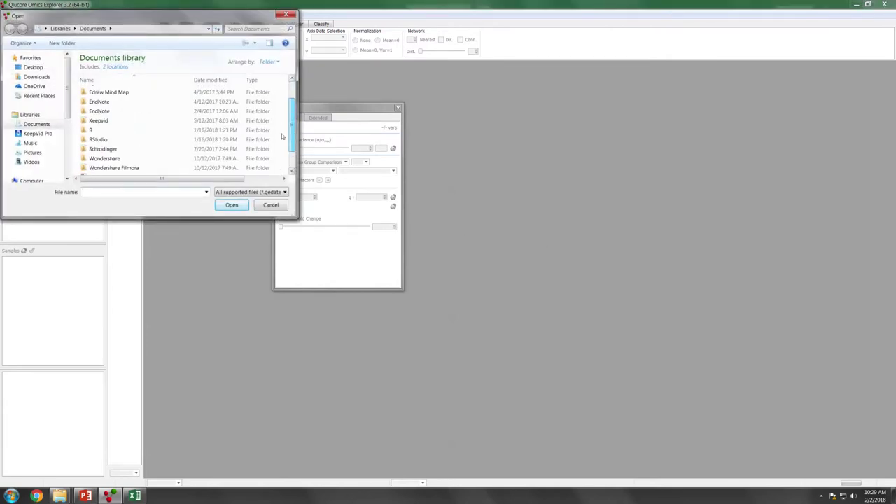
left_click_drag(67, 105, 68, 136)
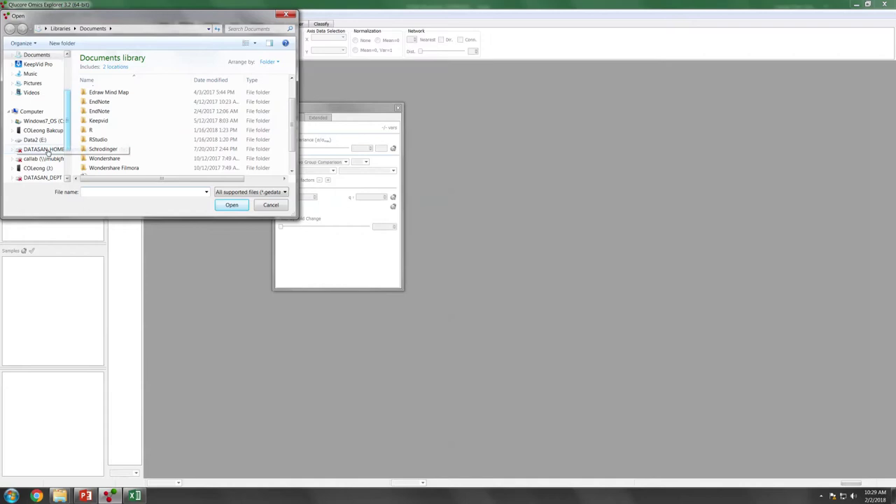
left_click(32, 168)
left_click_drag(289, 79, 288, 119)
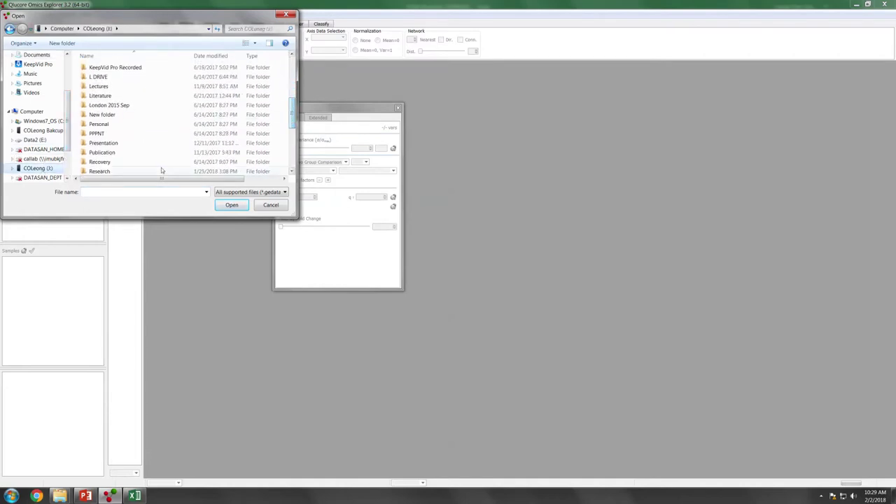
- Browse Research > Project - BPharm 2017a (PDAC Multiomics) > Results > Dataset and open PAAD Mutation (20180202).csv
double_click(115, 171)
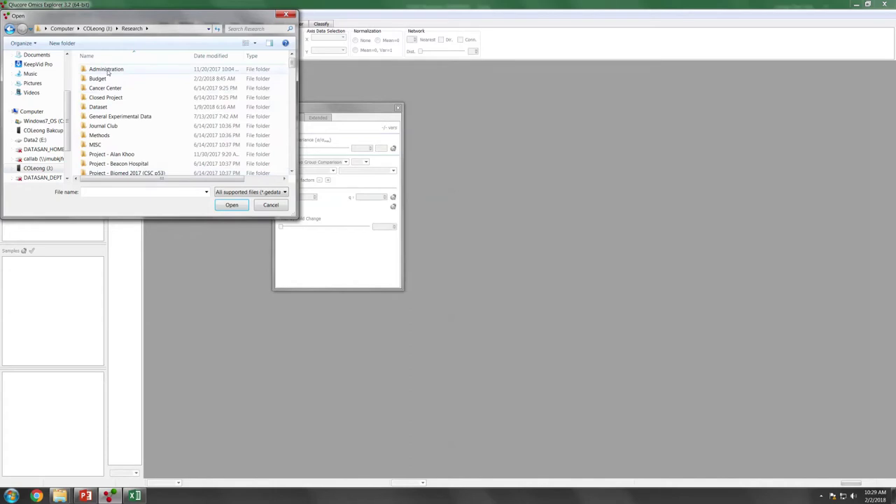
scroll(125, 148, "down", 5)
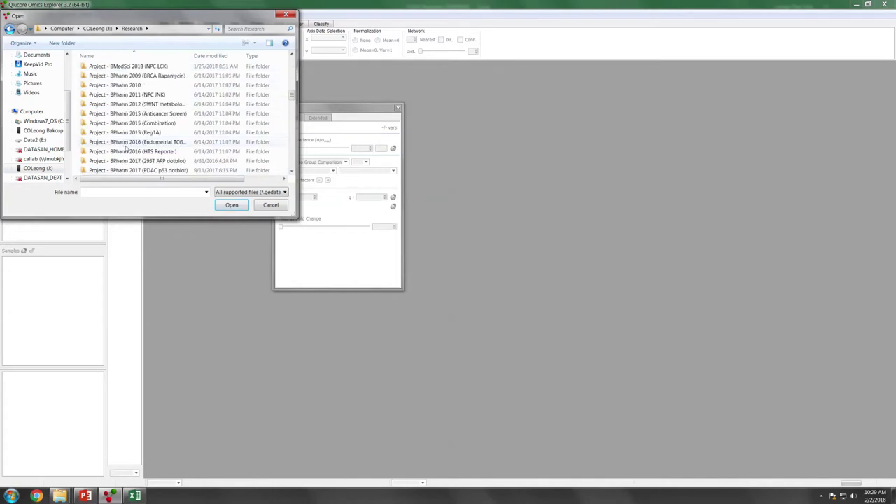
scroll(126, 148, "down", 5)
scroll(129, 145, "up", 3)
double_click(137, 134)
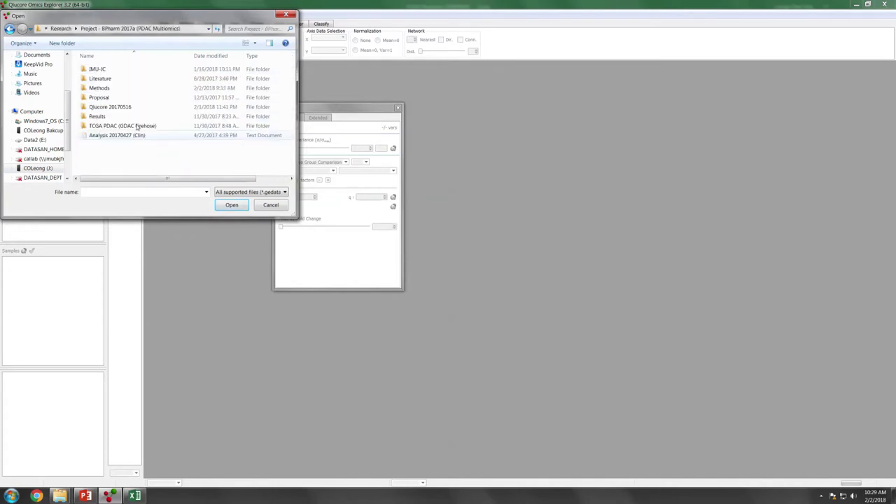
double_click(99, 116)
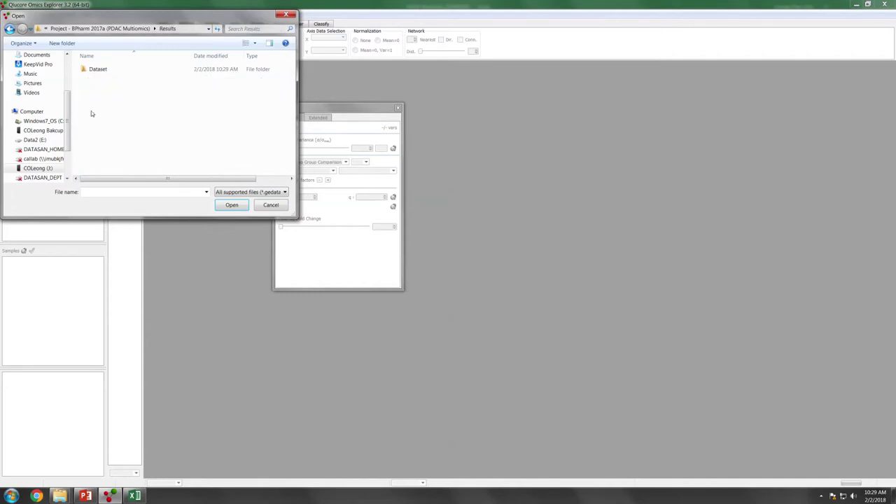
double_click(99, 72)
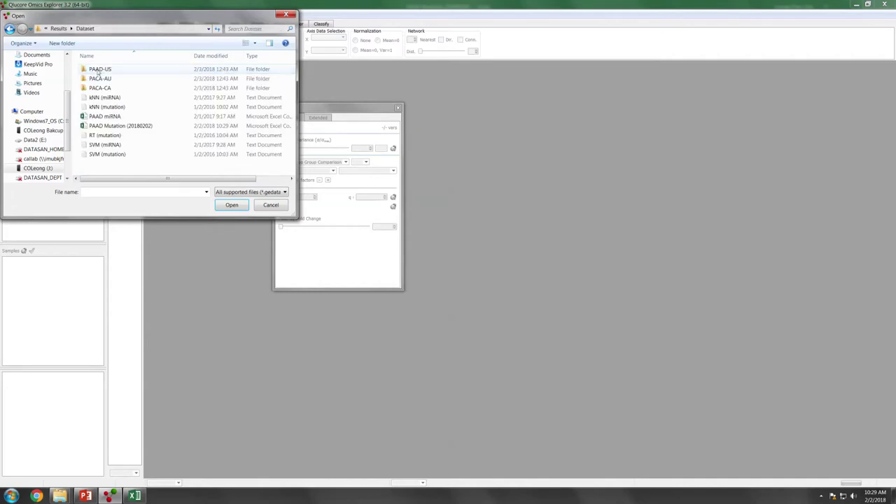
double_click(126, 127)
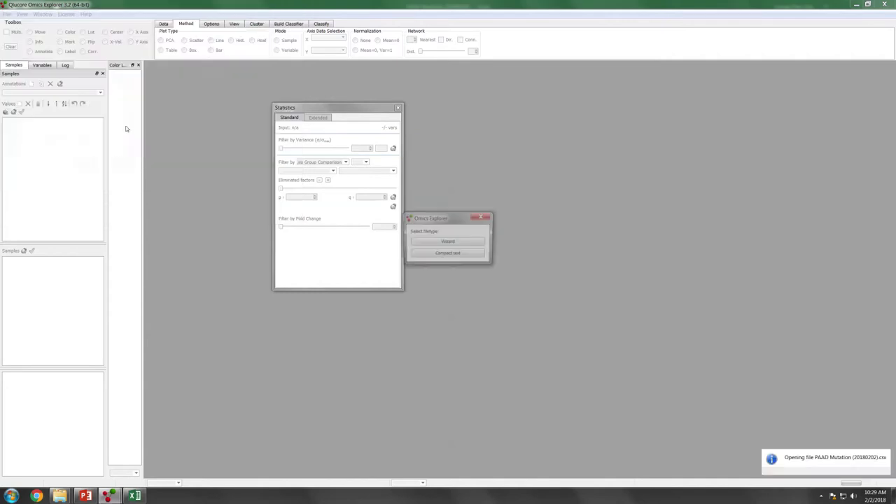
- Import with the File import wizard and mark where the numeric data matrix starts
left_click(449, 243)
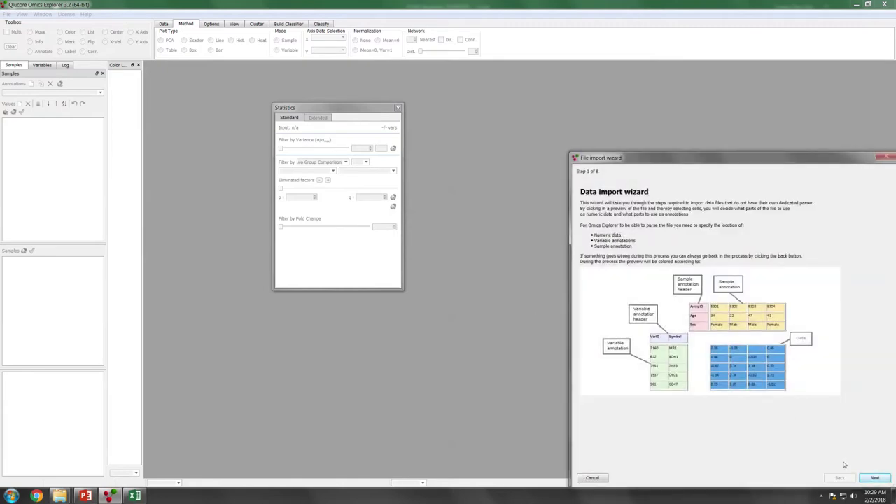
left_click(875, 478)
left_click(874, 477)
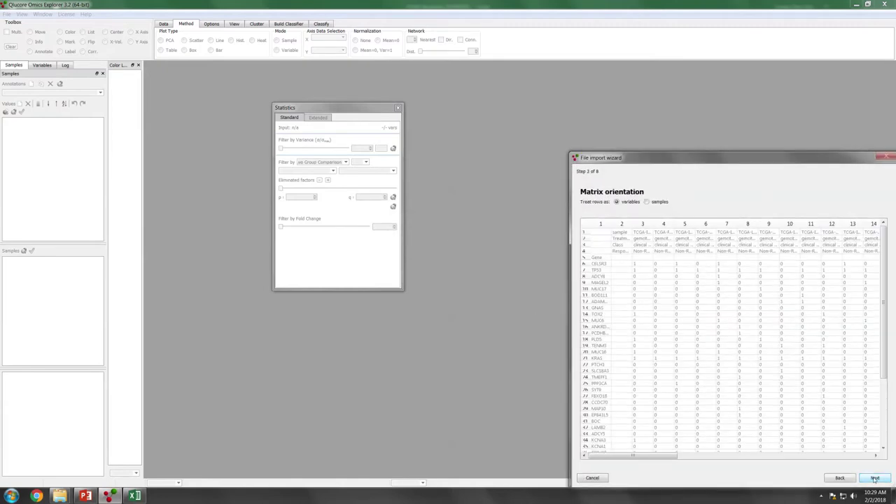
left_click(875, 478)
left_click(638, 267)
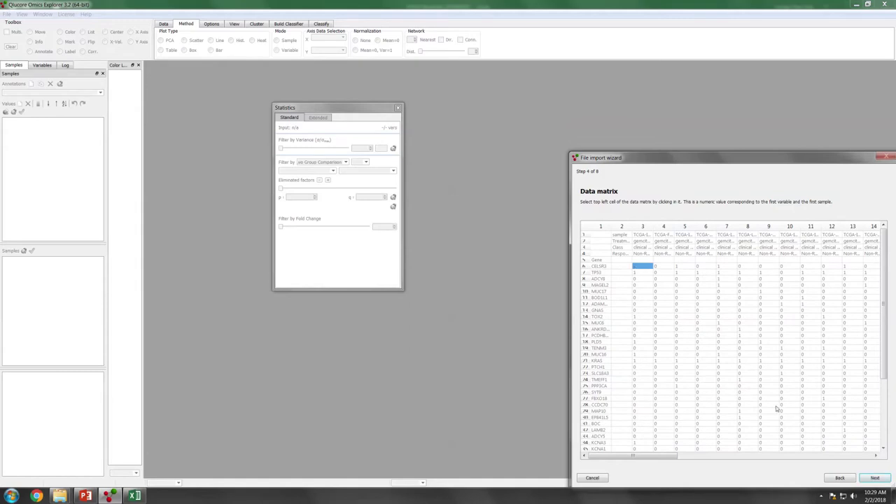
left_click(875, 477)
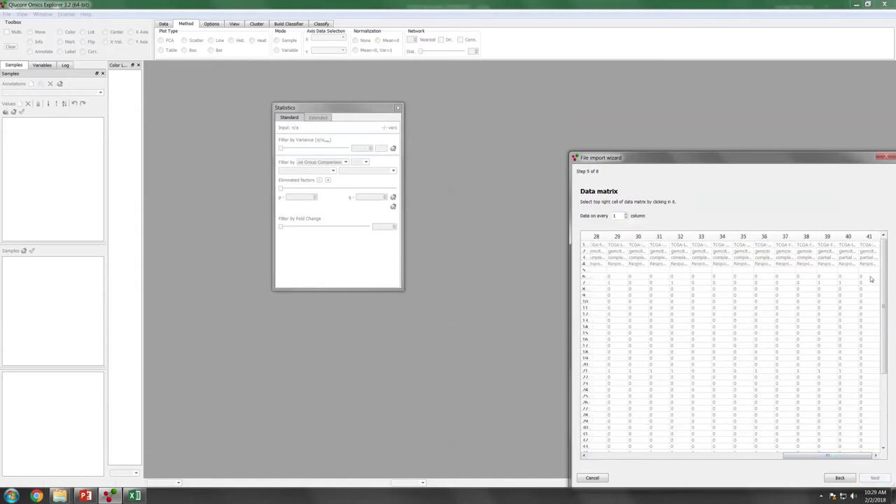
left_click(869, 277)
left_click(875, 478)
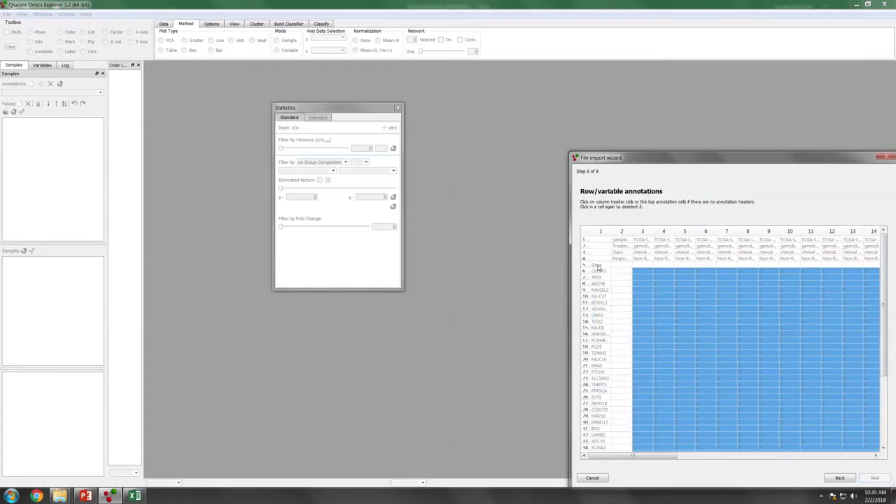
- Set the Gene column as row annotations and header rows, including Response, as sample annotations
left_click(597, 265)
left_click(875, 477)
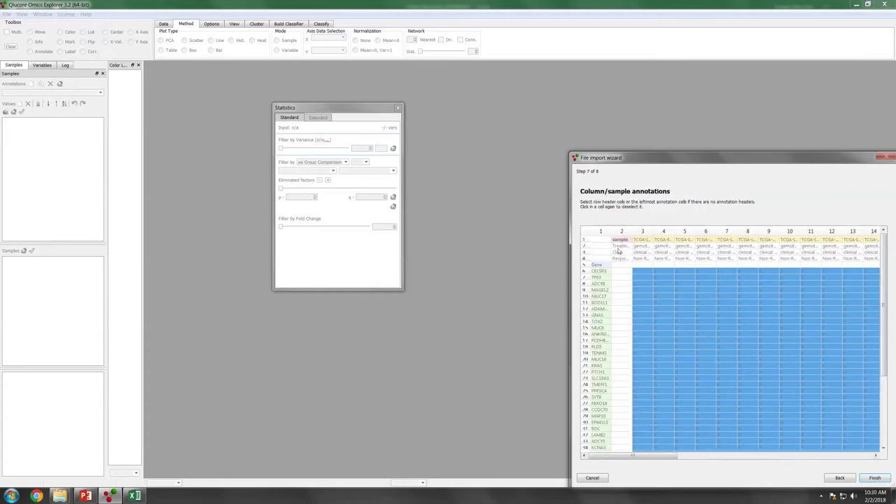
left_click(620, 252)
left_click(619, 259)
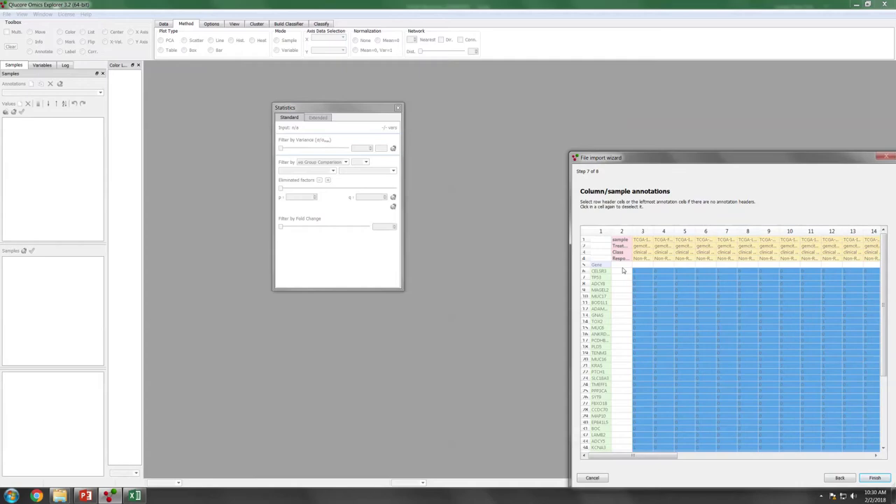
left_click(874, 477)
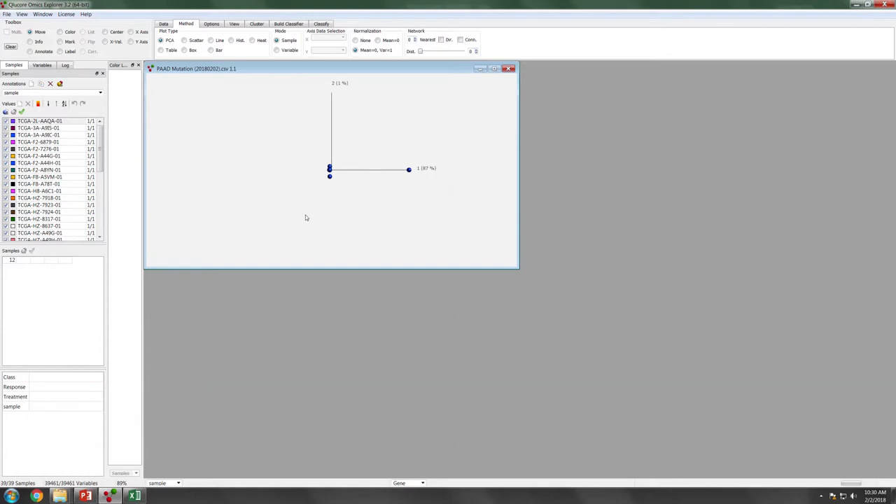
- Set up a KNN classifier with Two Group Comparison ranking, classifying by Response
left_click(290, 26)
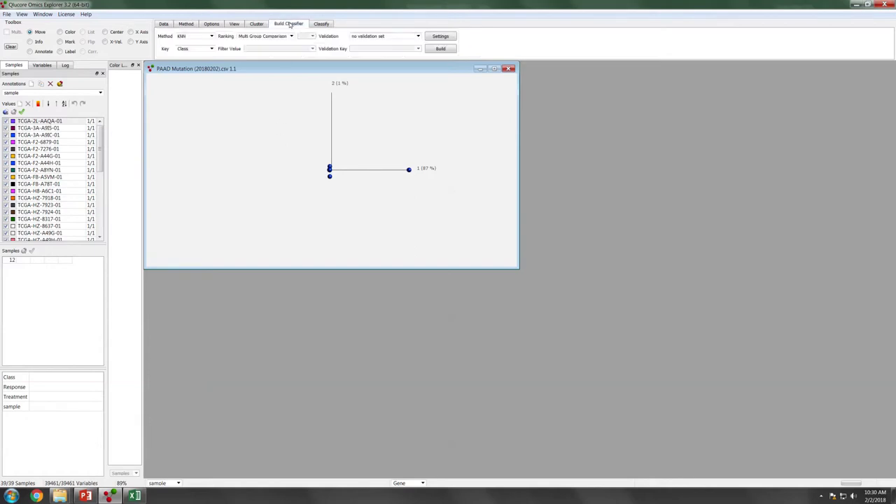
left_click(212, 36)
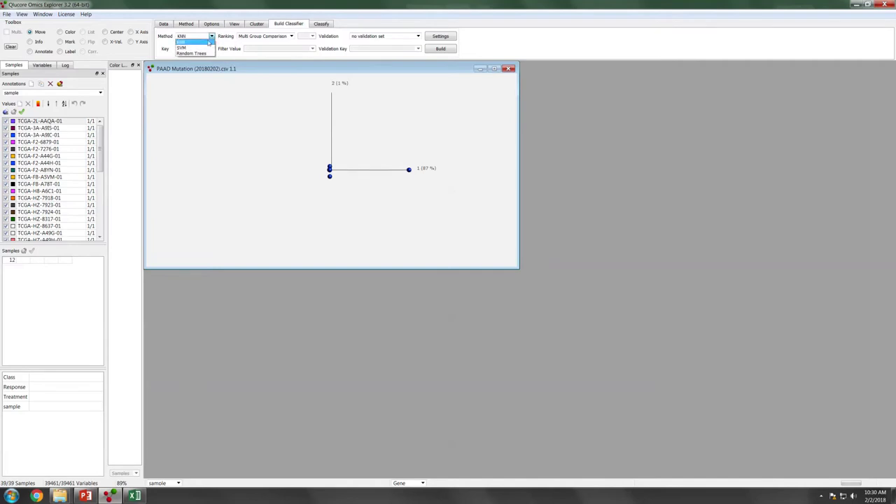
left_click(212, 36)
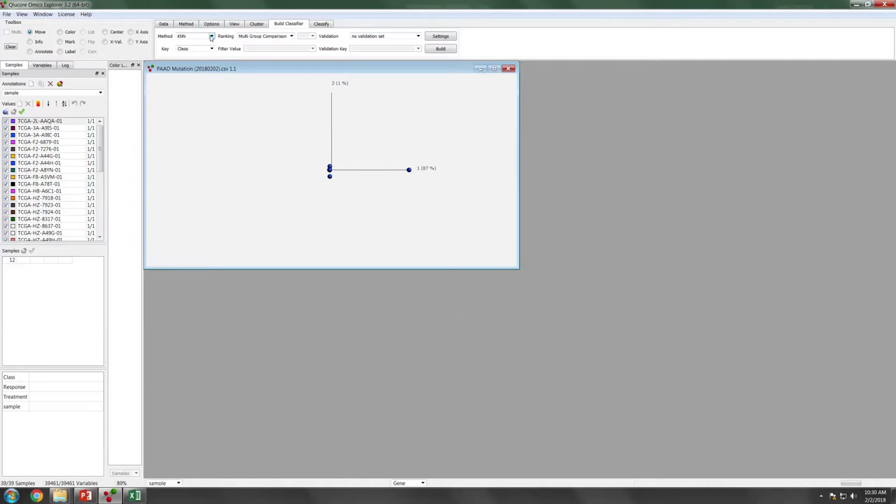
left_click(291, 37)
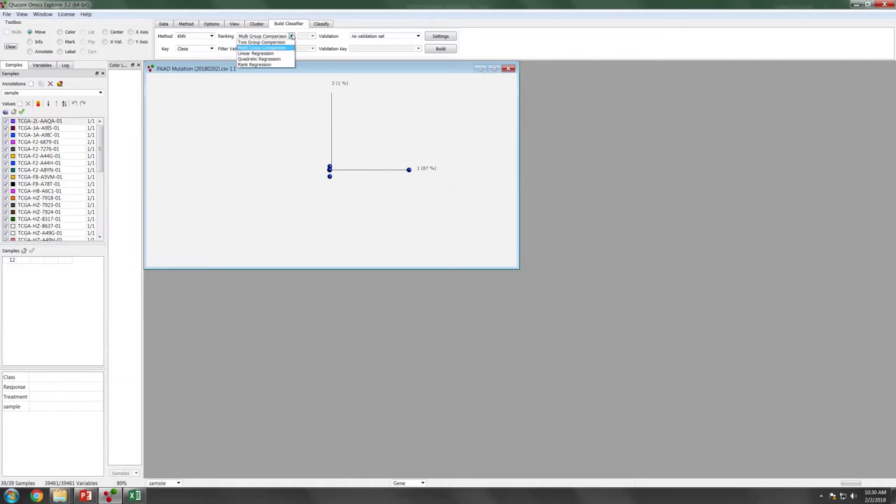
left_click(272, 44)
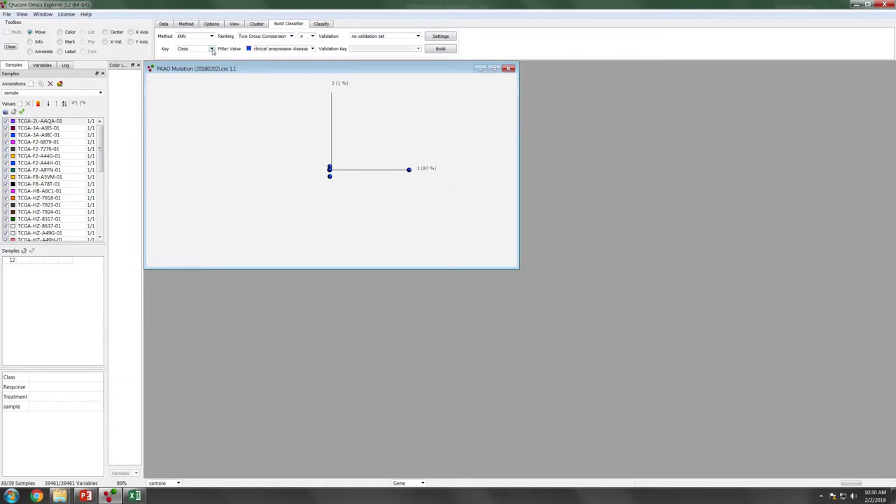
left_click(212, 48)
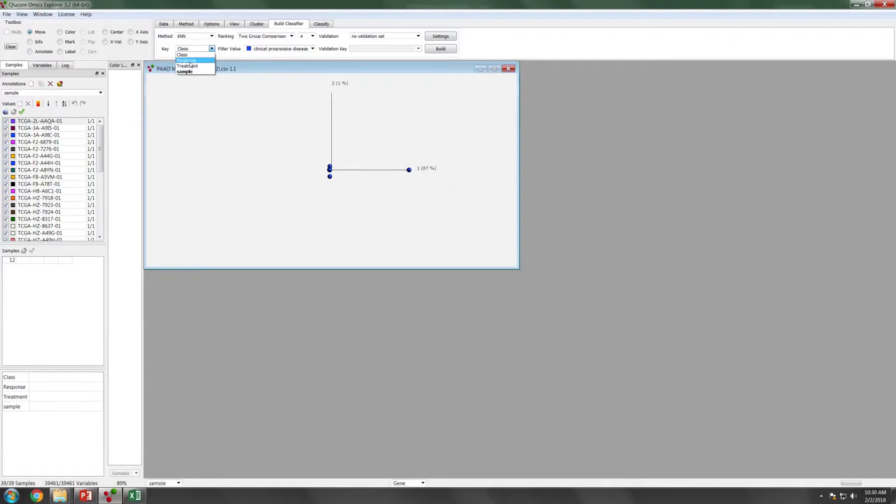
left_click(189, 60)
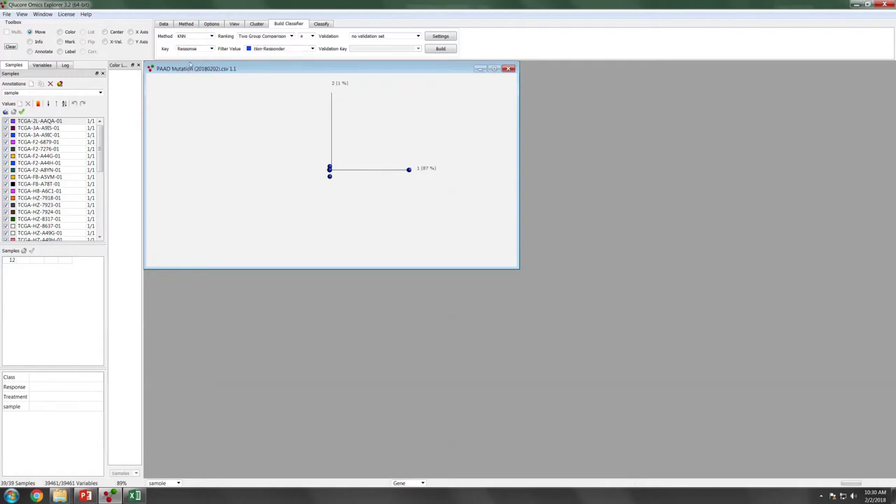
- Validate against PAAD Mutation (20180202).csv using Response as the validation key
left_click(418, 36)
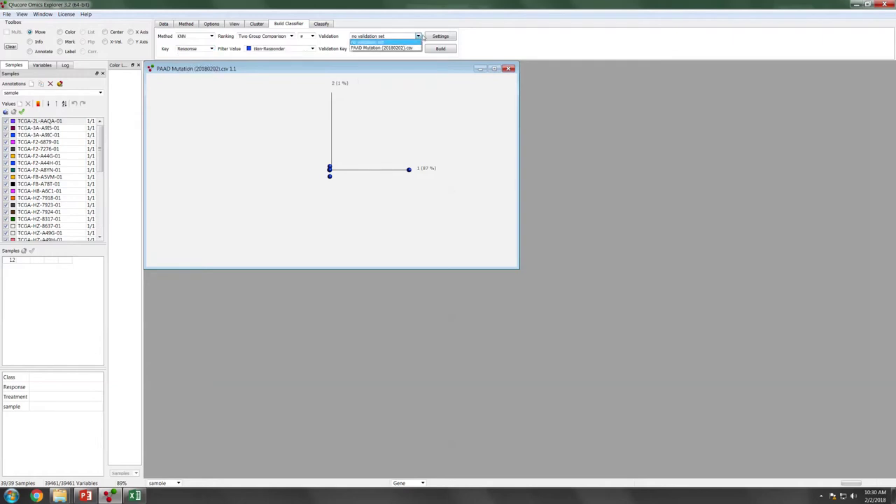
left_click(386, 48)
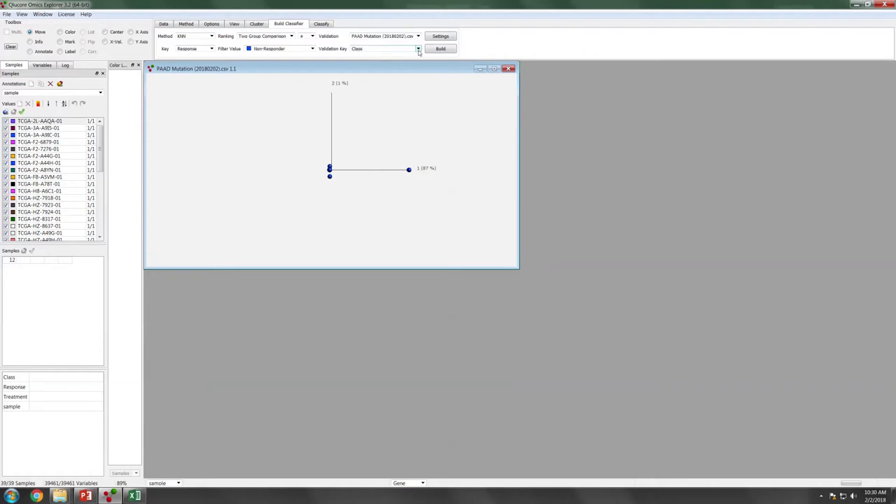
left_click(418, 49)
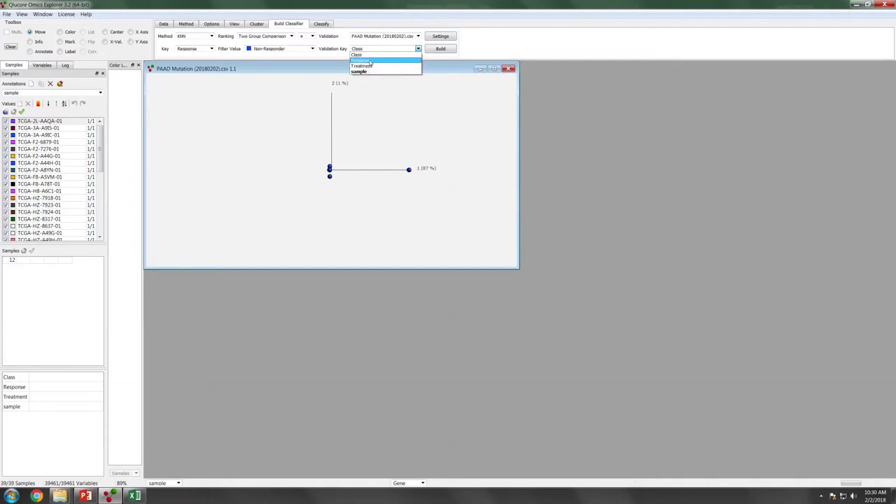
left_click(370, 61)
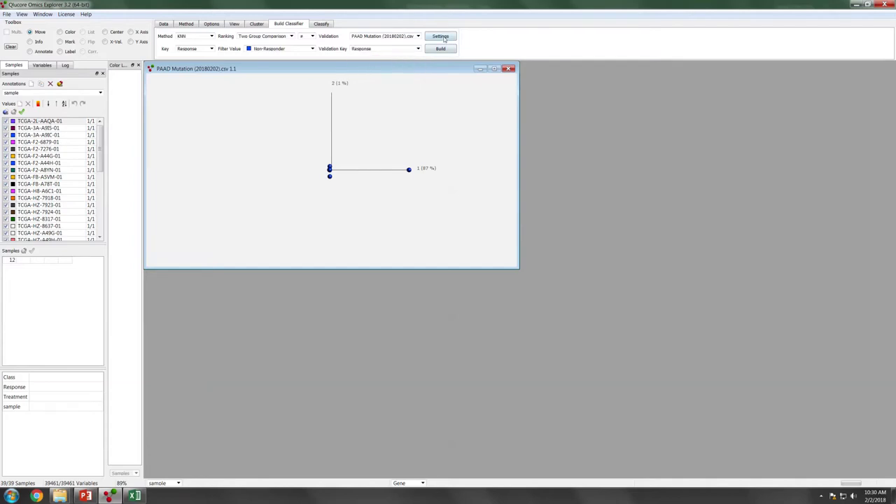
- In classifier settings, keep the default inner and outer fold counts but uncheck KNN's Use Default
left_click(440, 36)
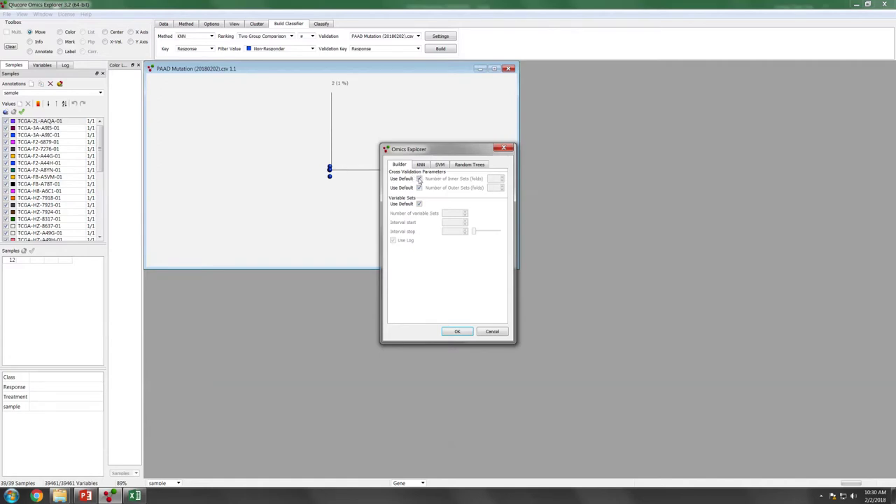
left_click(418, 178)
left_click(419, 188)
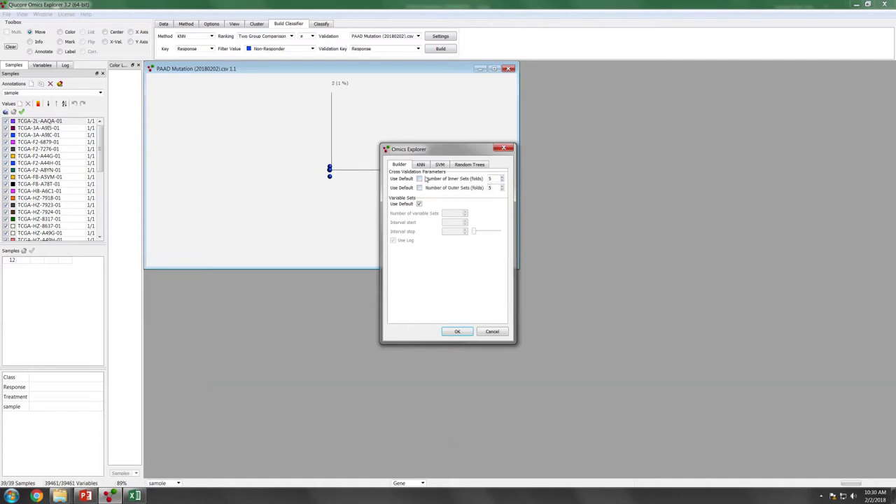
left_click(420, 178)
left_click(419, 188)
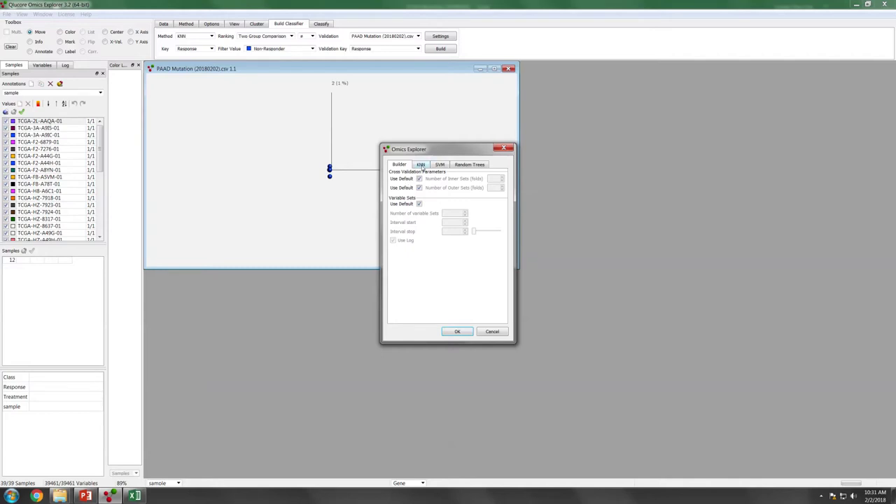
left_click(420, 165)
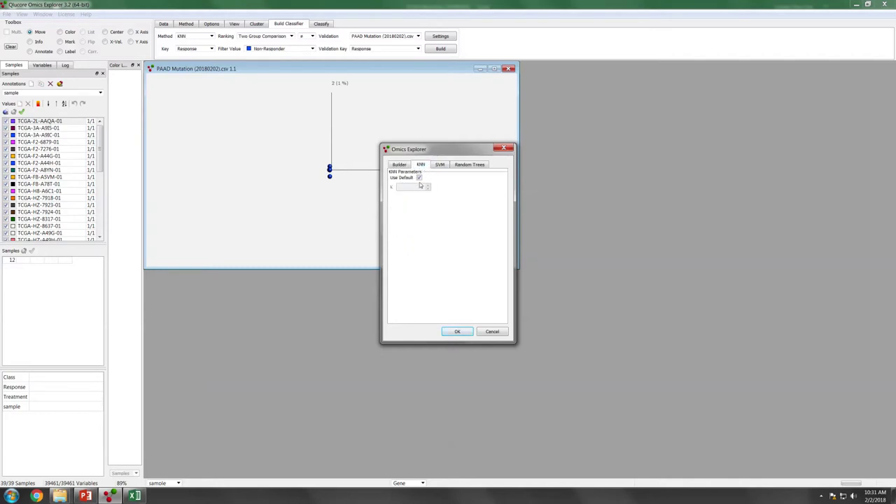
left_click(420, 179)
- On Sheet2, enter =18+21 in cell E1 to total the 39 samples
left_click(134, 496)
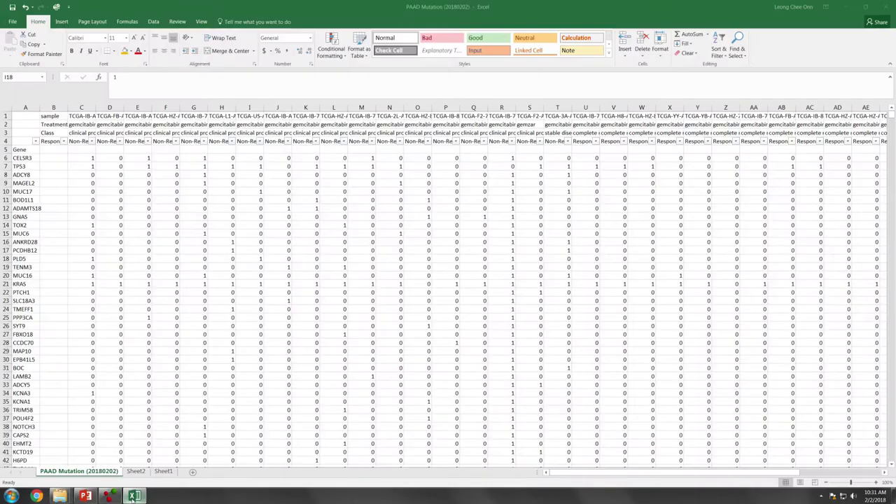
left_click(136, 471)
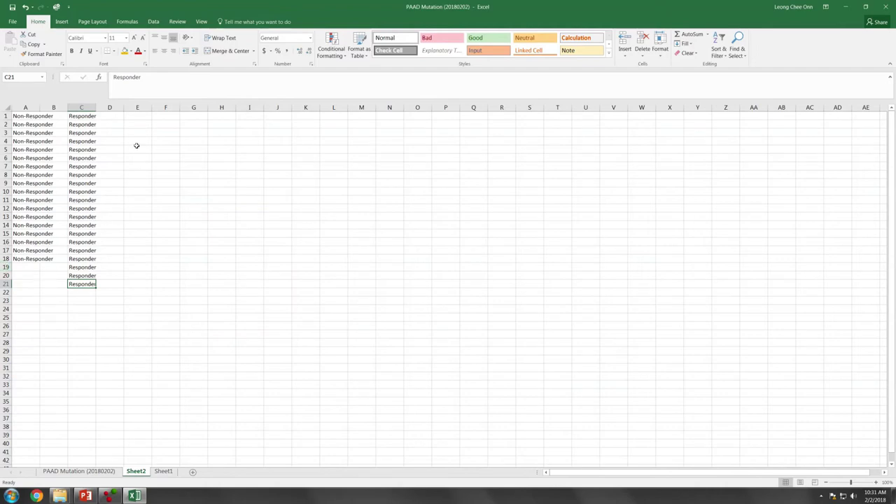
left_click(138, 115)
type("=1")
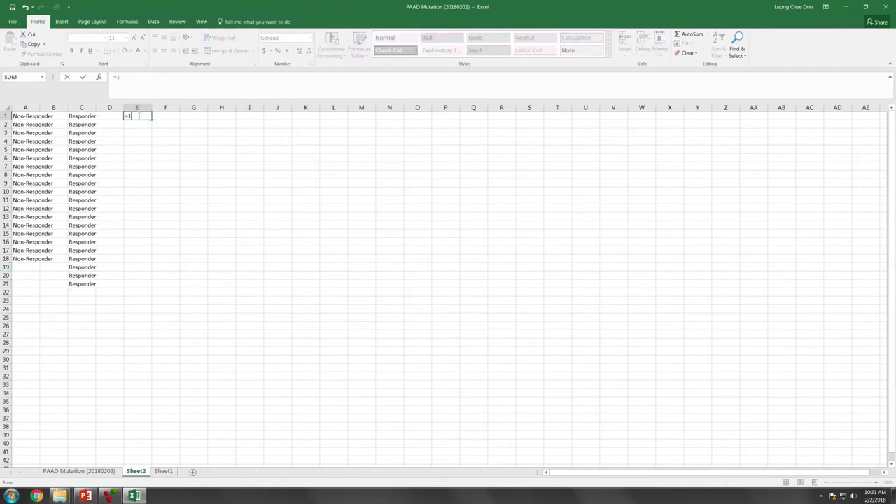
type("8+21")
key("Return")
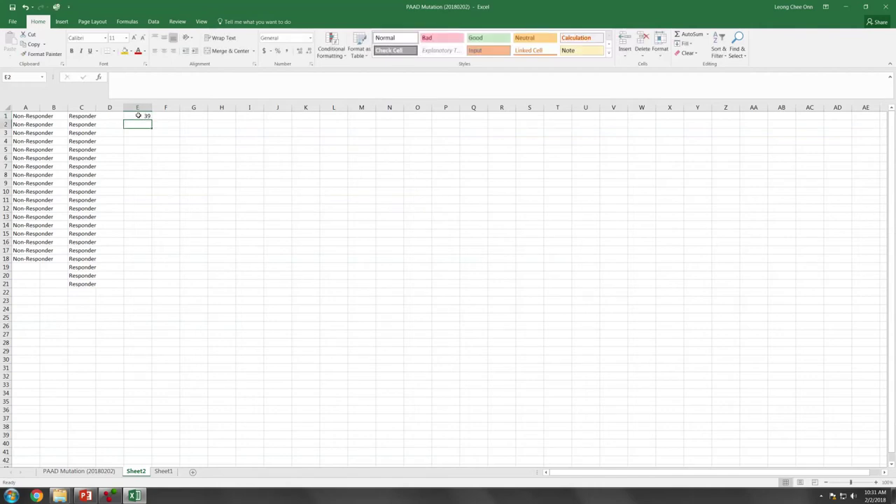
- Compute the square root of E1 in E2 with =E1^0.5, giving 6.244998
type("=")
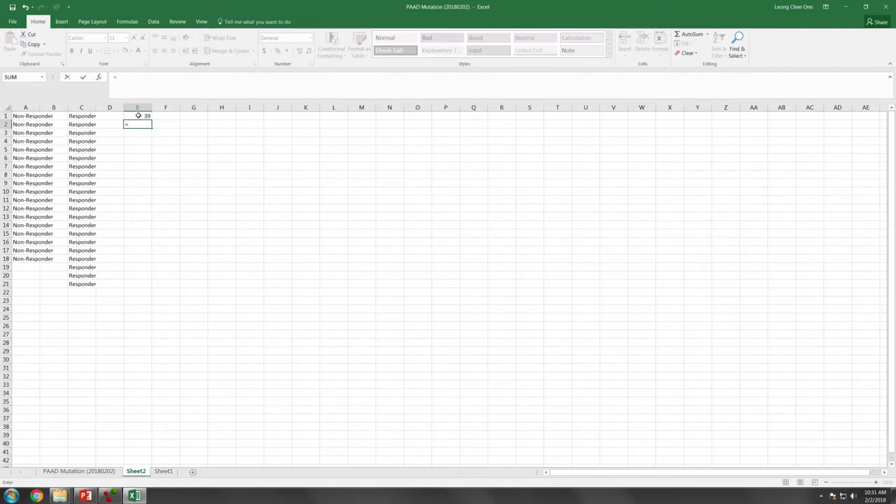
left_click(139, 115)
type("^0.5")
key("Return")
key("Up")
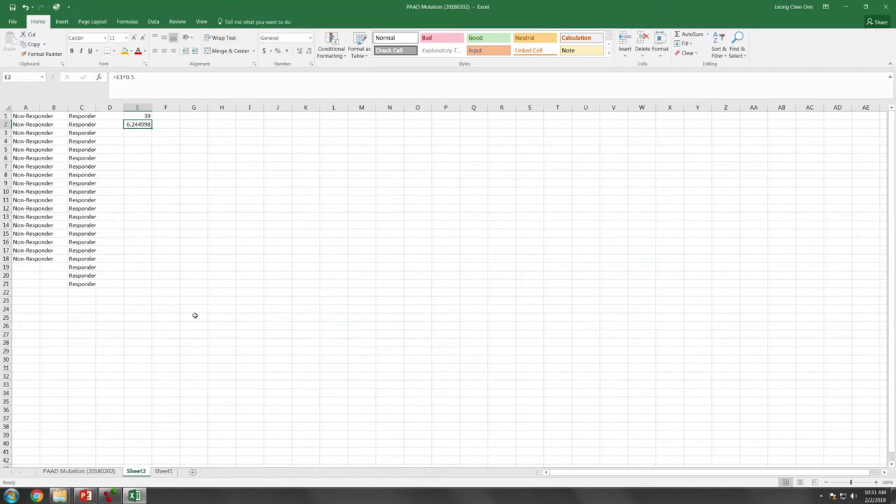
left_click(109, 496)
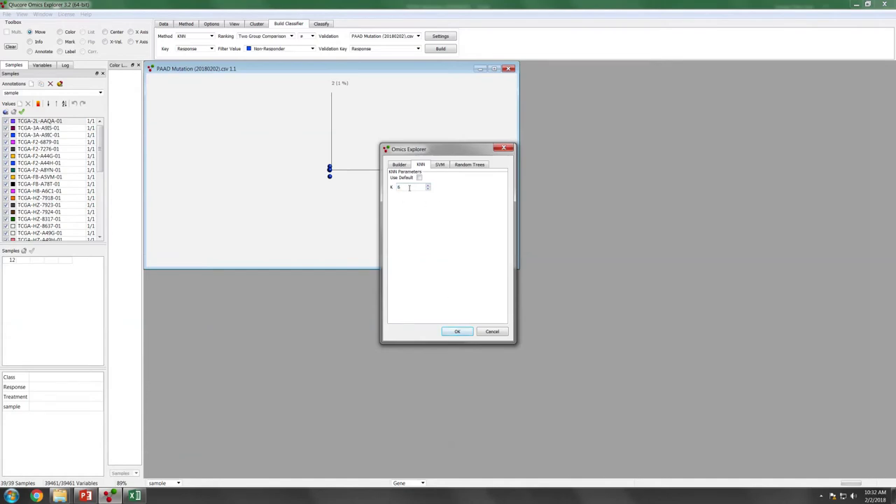
- Confirm k of 6, build the kNN classifier and save it over kNN (Mutation).qccla
left_click(456, 332)
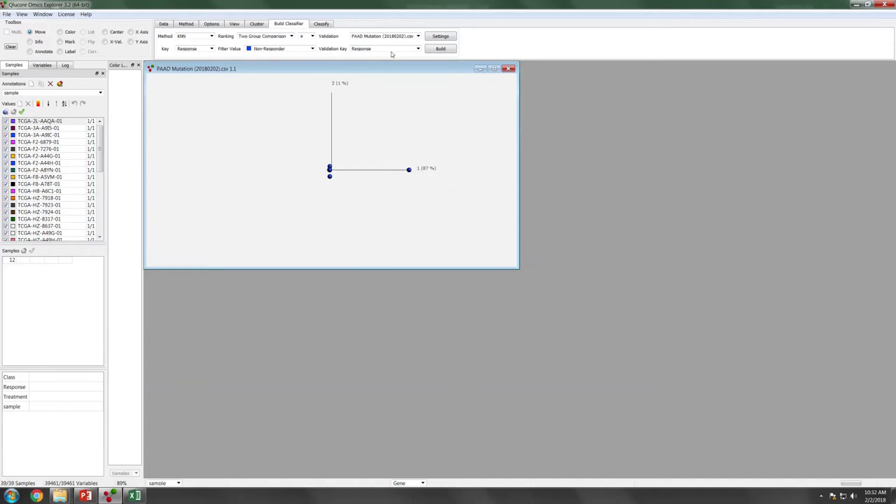
left_click(440, 49)
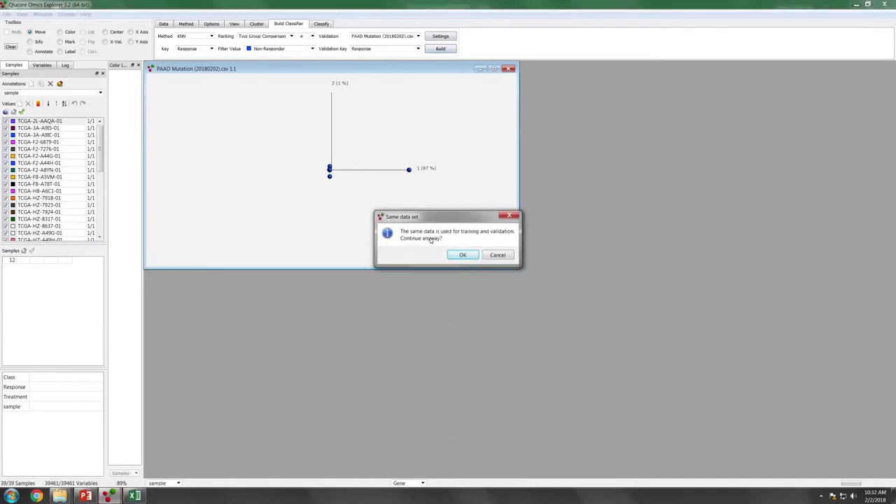
left_click(462, 256)
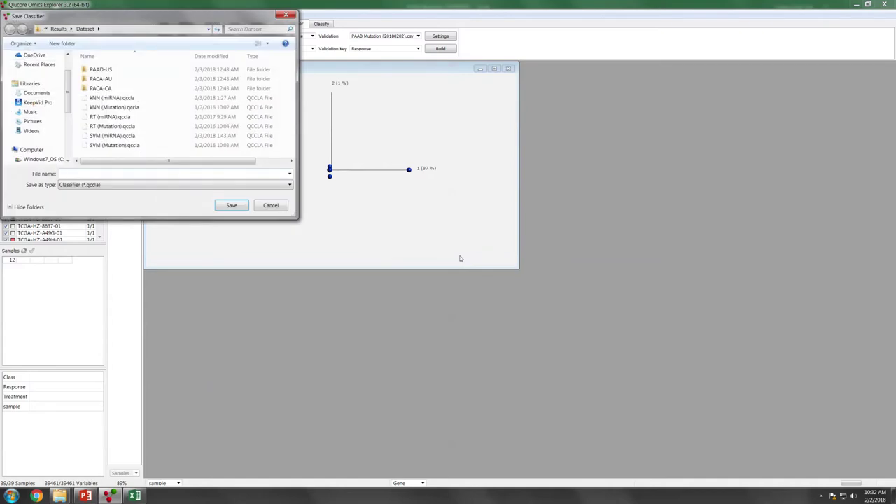
double_click(112, 109)
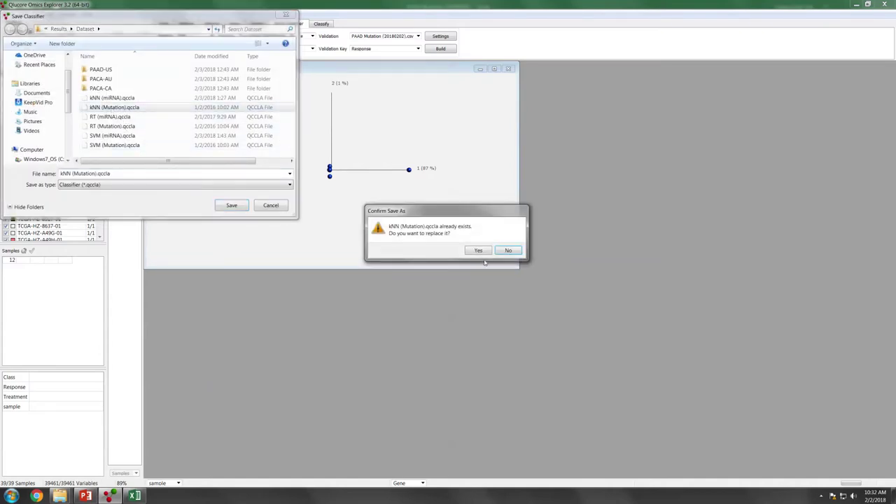
left_click(477, 251)
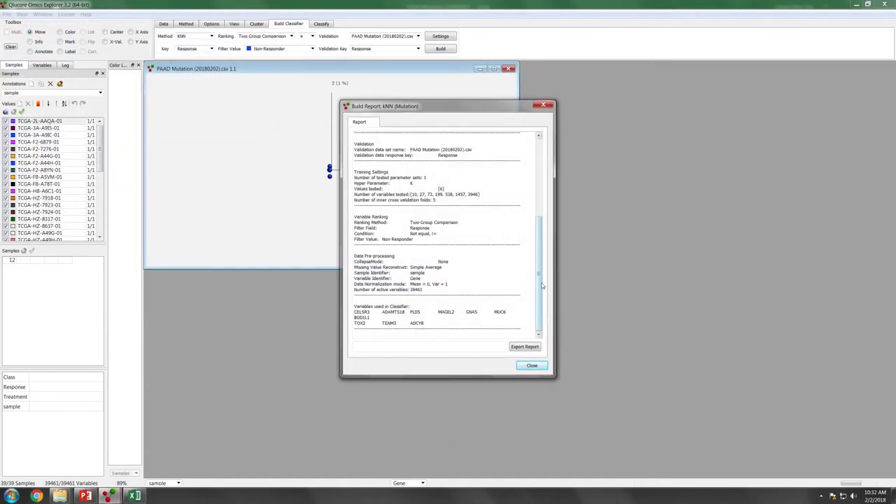
left_click_drag(544, 286, 545, 204)
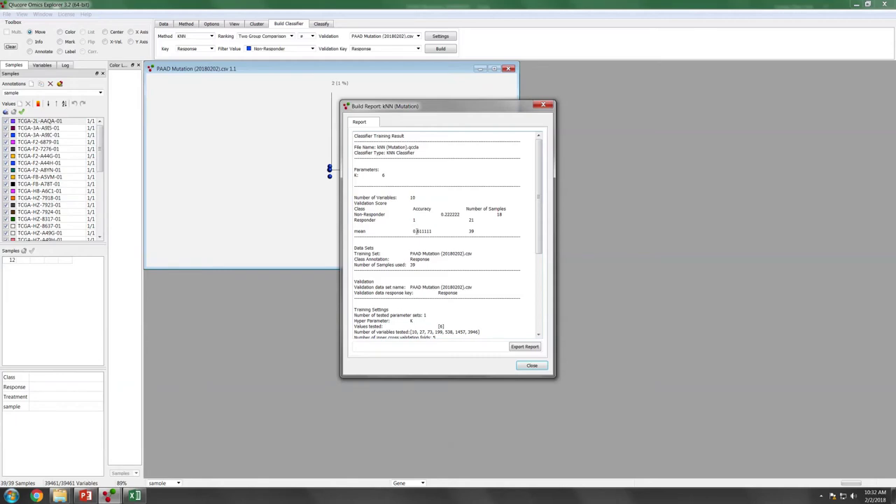
left_click_drag(540, 203, 538, 291)
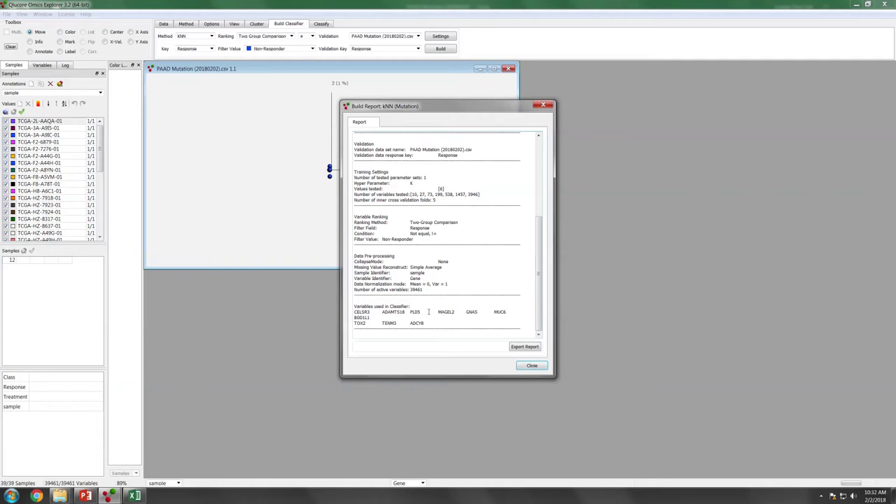
- Export the kNN report over kNN (mutation).txt and select the Variables used in Classifier list
left_click(524, 348)
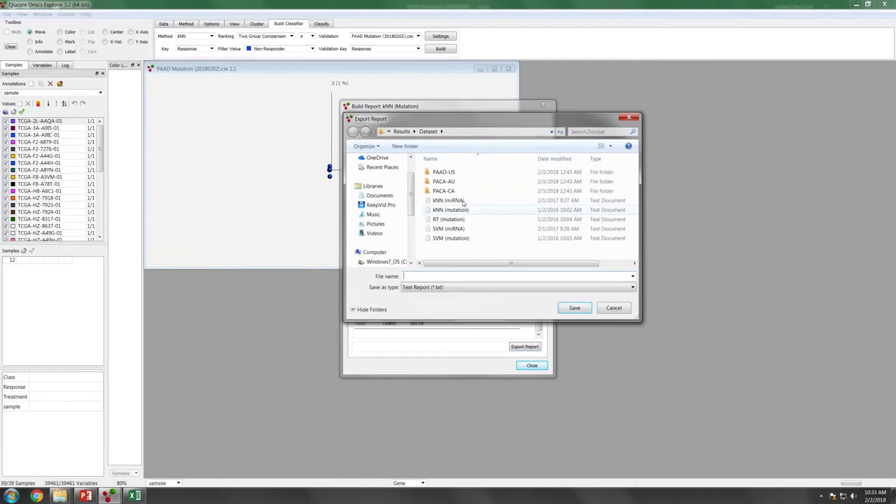
double_click(453, 210)
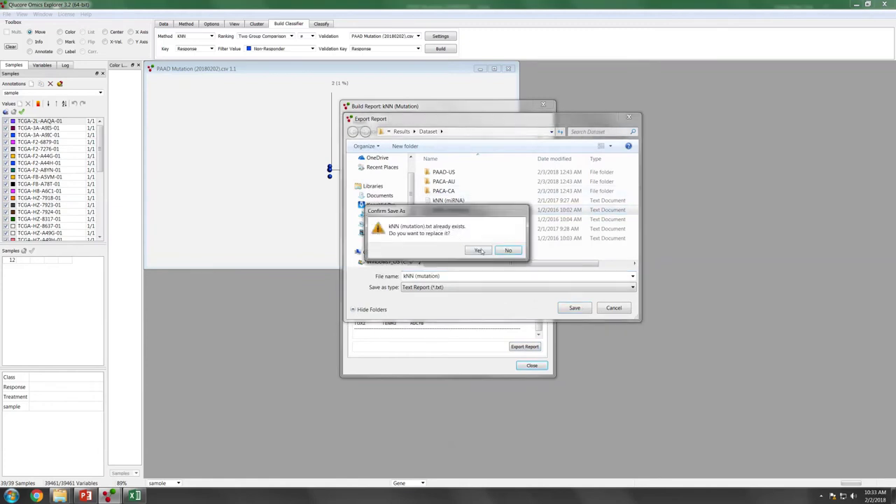
left_click(480, 251)
left_click_drag(428, 322, 352, 312)
right_click(355, 313)
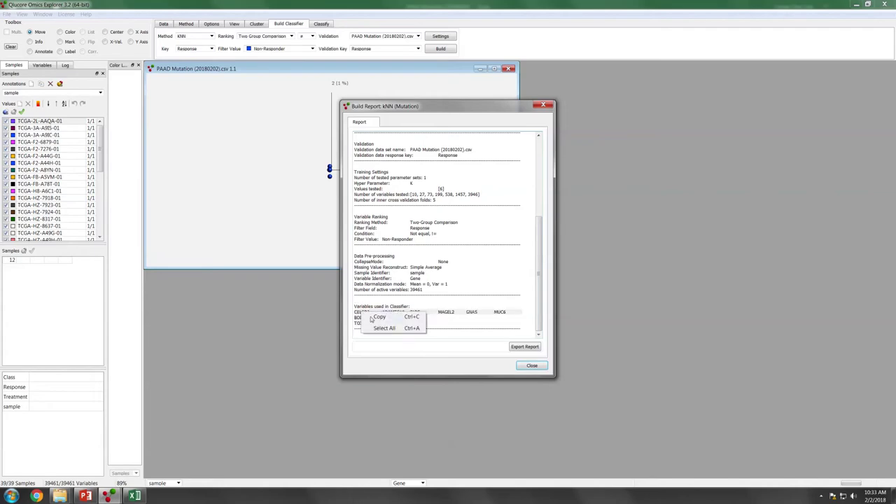
- Copy the gene names into a new Excel sheet headed kNN in A1, pasting at A2
left_click(375, 318)
left_click(133, 496)
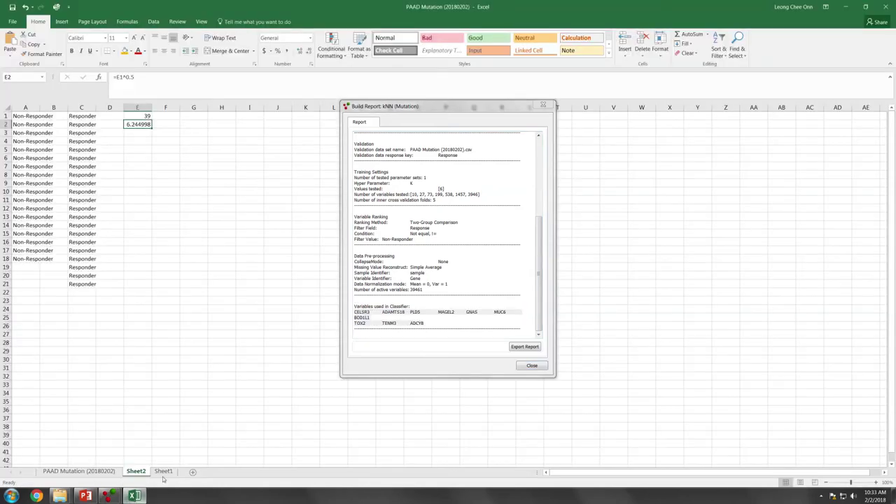
left_click(192, 472)
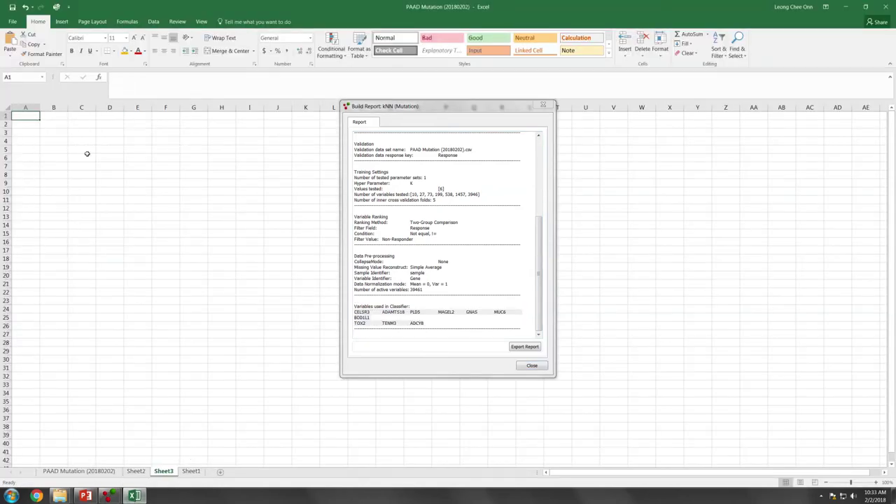
type("kNN")
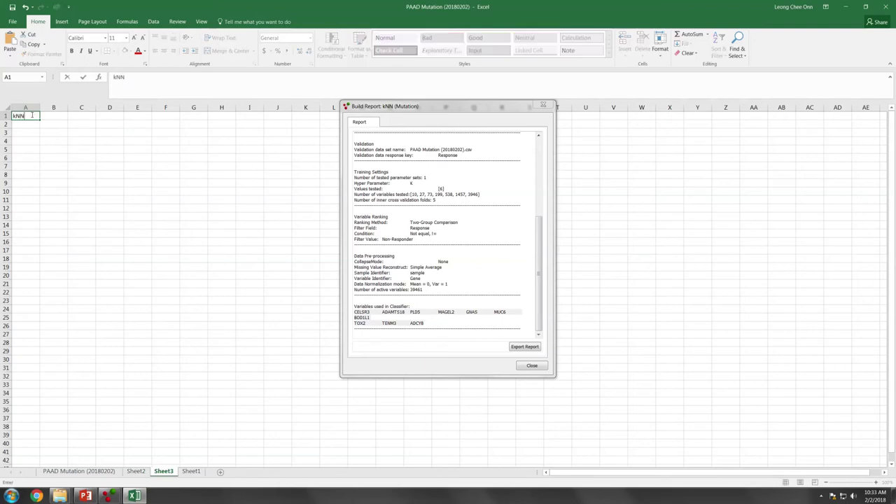
left_click(17, 125)
right_click(22, 129)
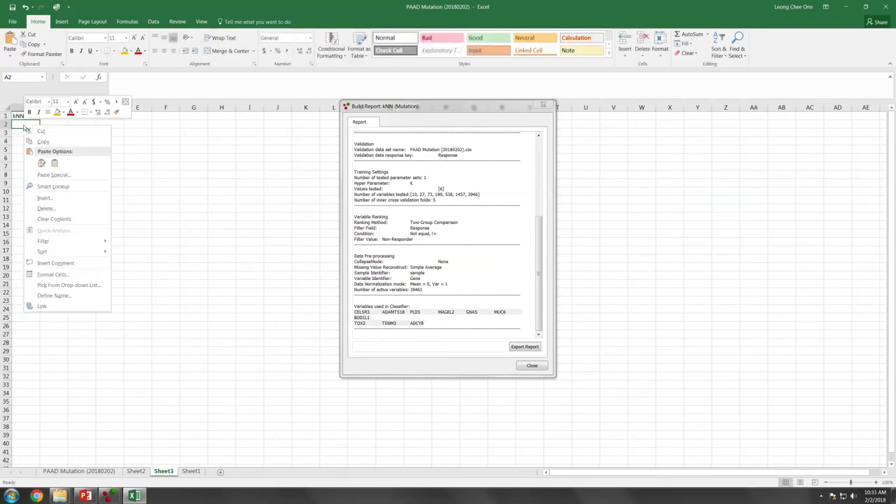
left_click(54, 163)
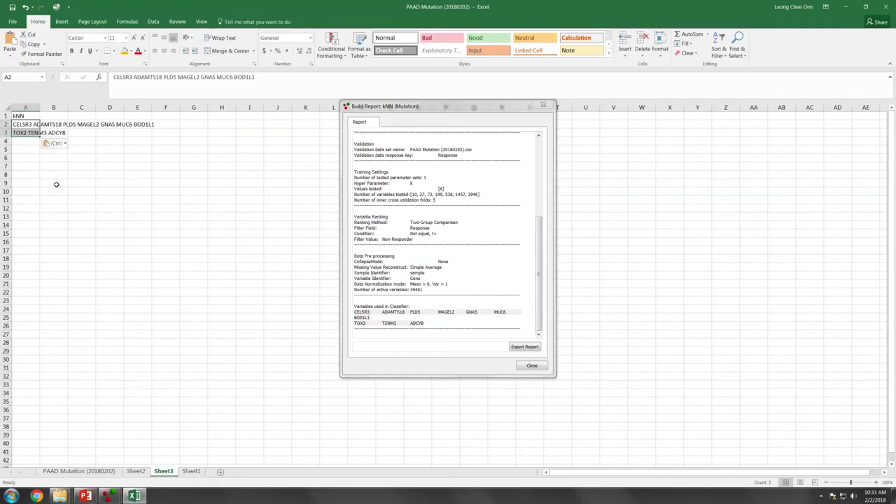
- Clear the pasted genes from A2:A3 and close the kNN build report
left_click(55, 184)
left_click(23, 126)
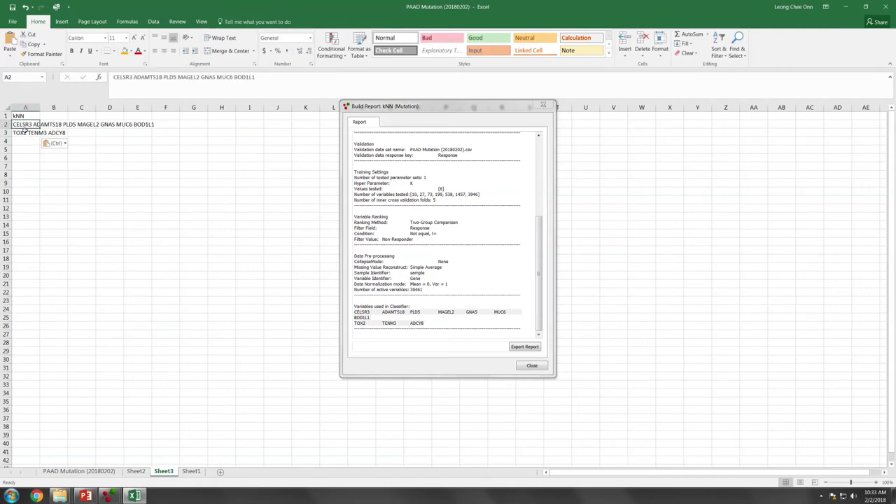
left_click_drag(23, 126, 24, 133)
left_click(58, 219)
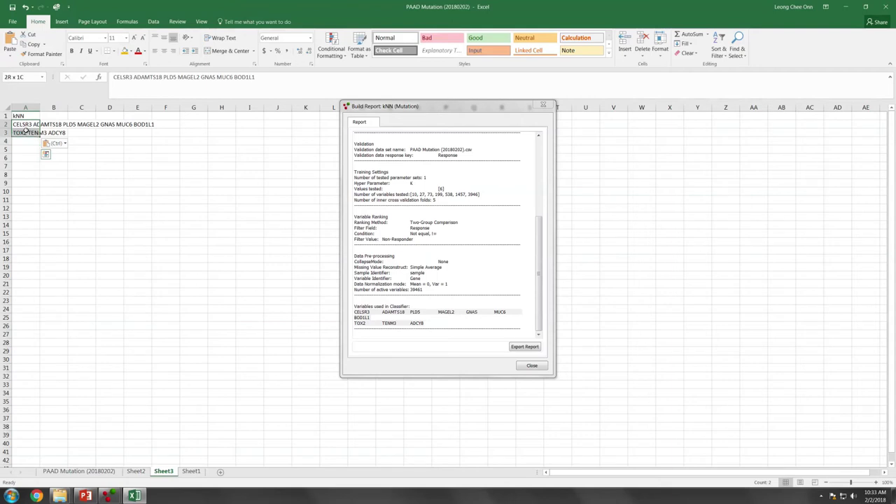
key("Delete")
left_click(28, 187)
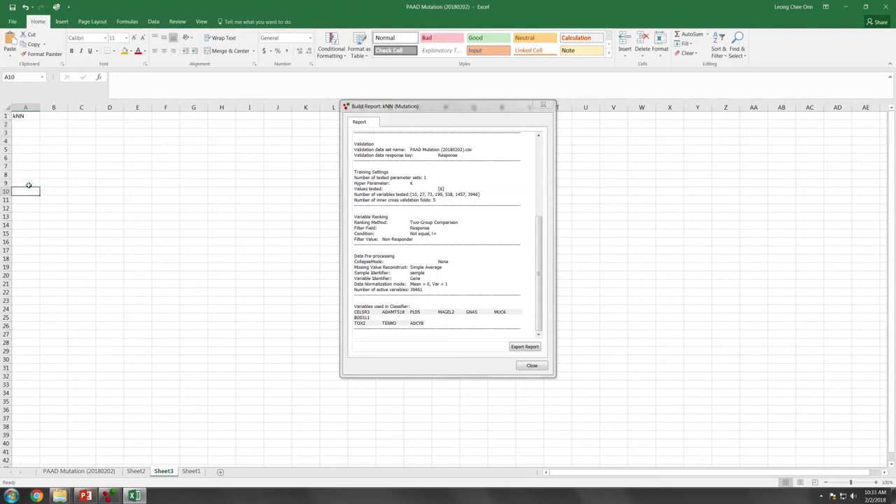
left_click(531, 367)
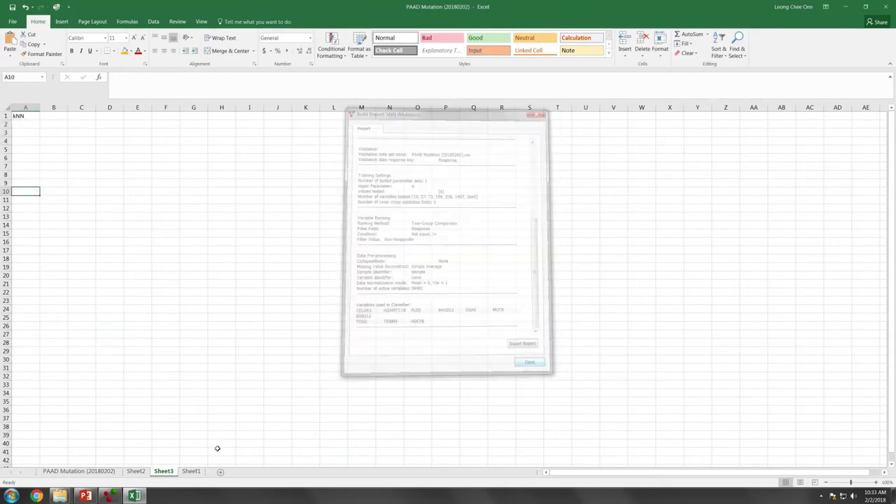
- Switch the method to SVM, build it, and save over SVM (Mutation).qccla
left_click(110, 497)
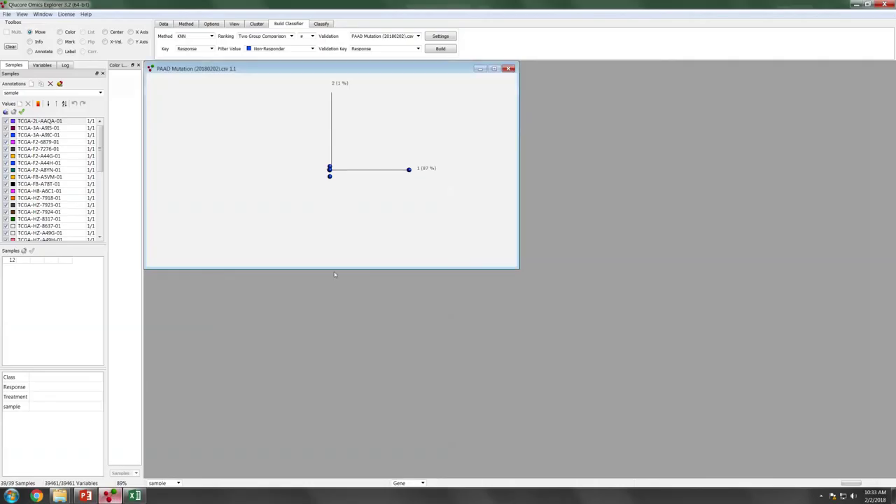
left_click(210, 37)
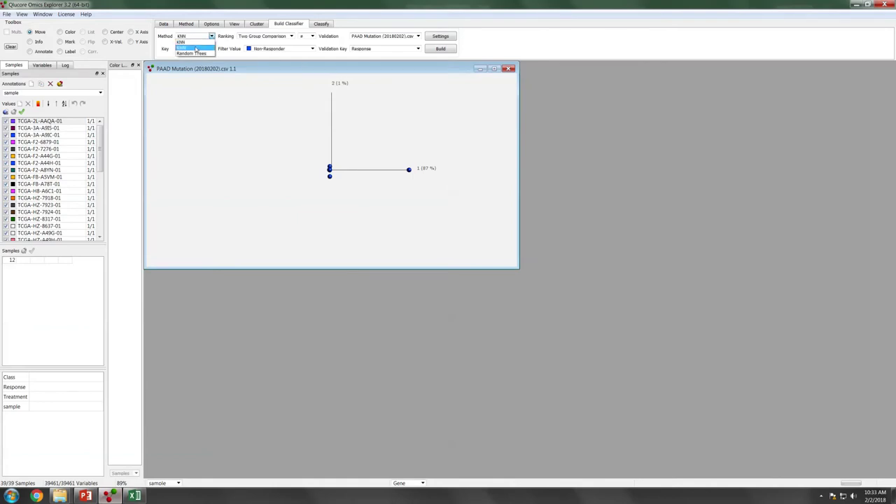
left_click(196, 48)
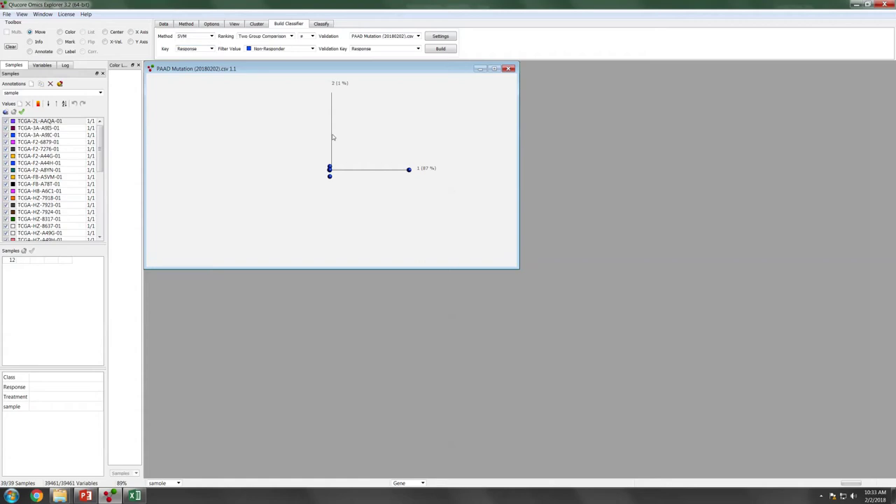
left_click(440, 50)
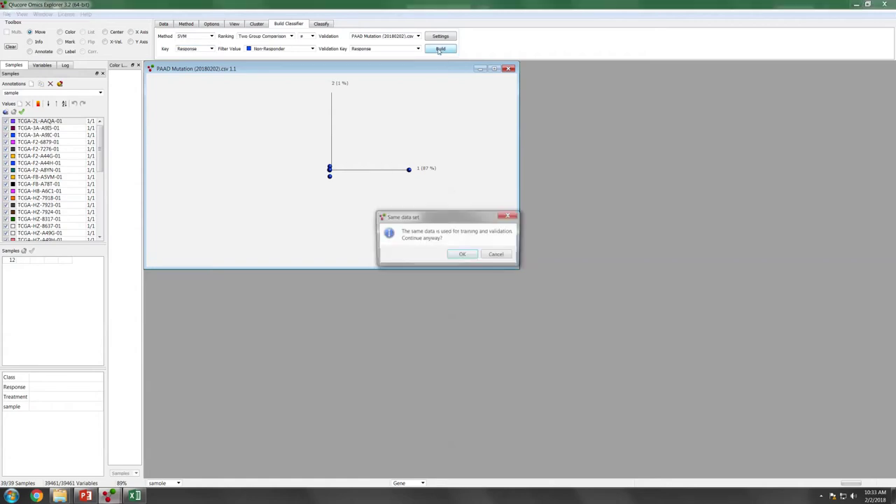
left_click(462, 255)
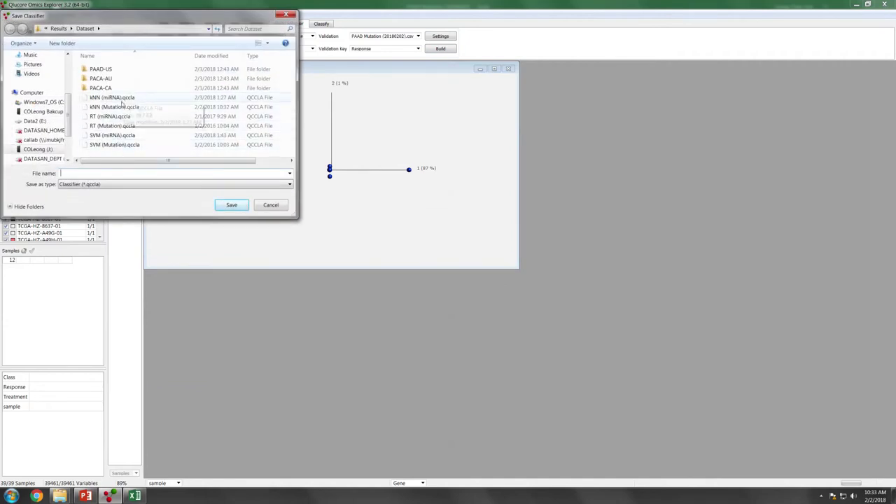
double_click(118, 145)
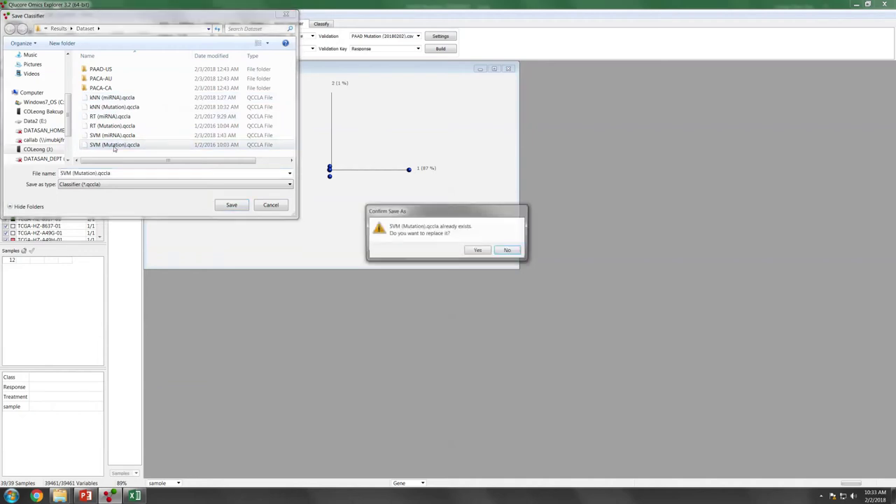
left_click(483, 252)
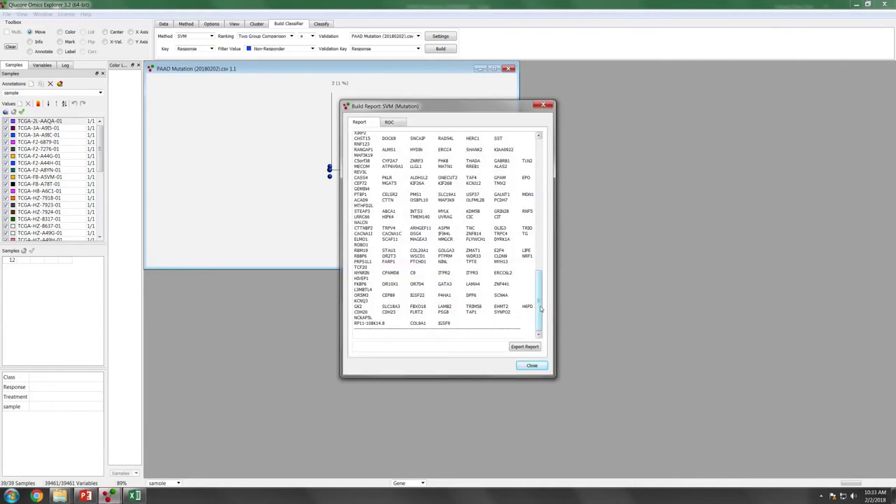
- Highlight the 0.972222 mean accuracy and export the SVM report over SVM (mutation).txt
left_click_drag(542, 293, 540, 197)
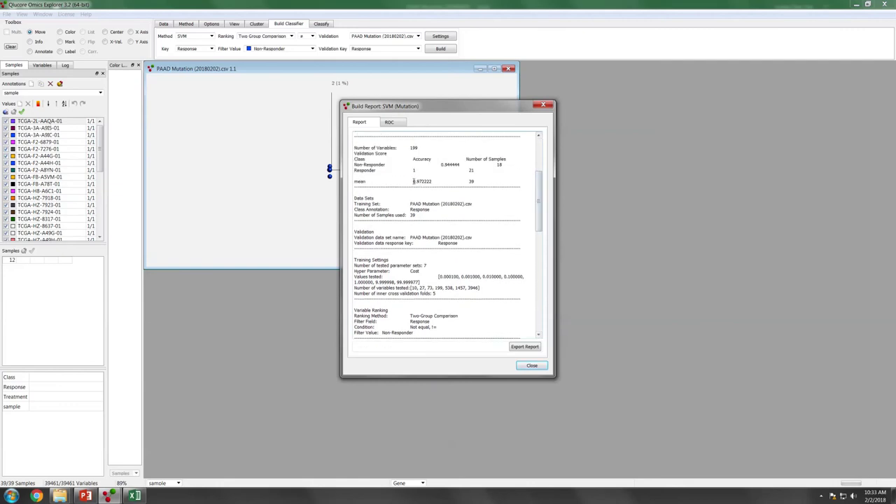
left_click_drag(413, 182, 433, 182)
left_click(524, 347)
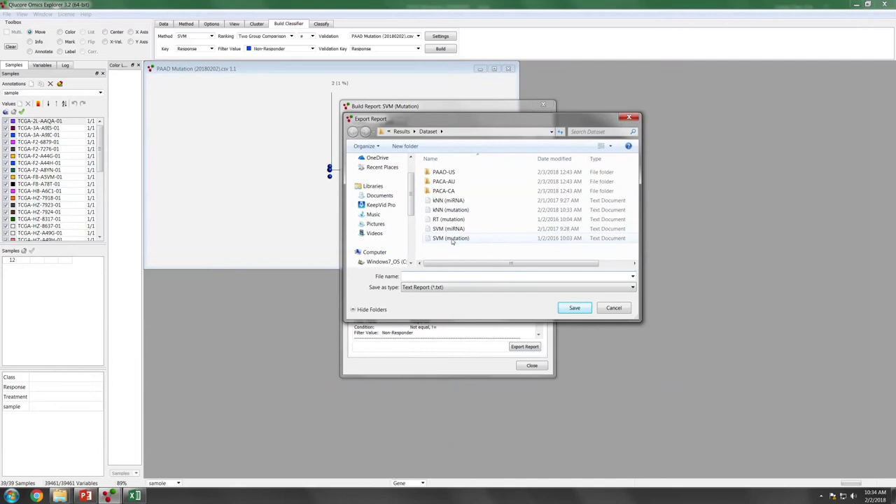
left_click(451, 238)
left_click(572, 310)
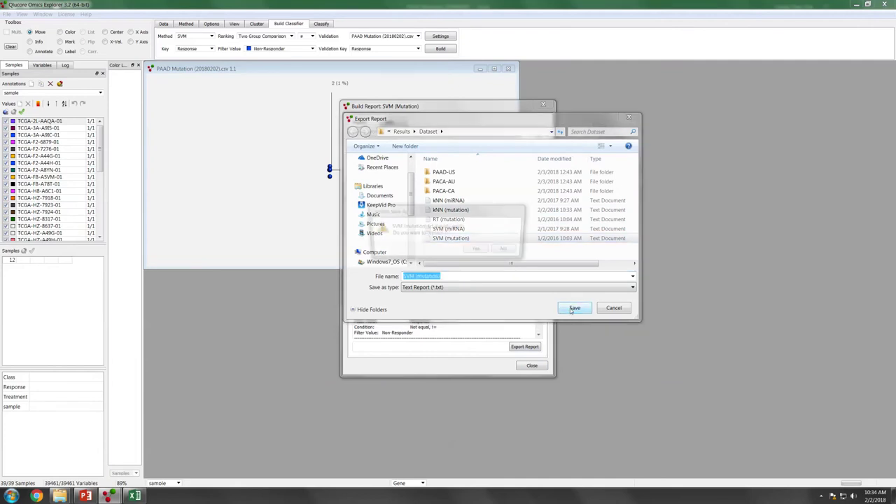
left_click(478, 251)
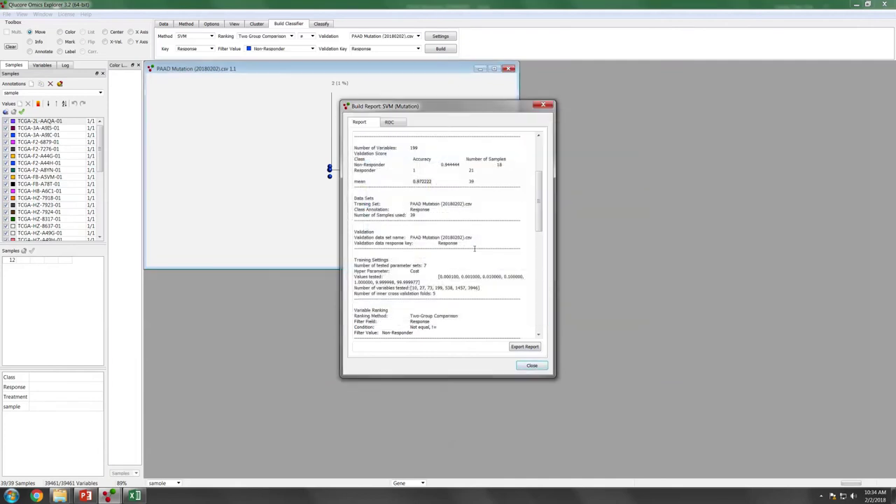
- Close the SVM report, build a Random Trees classifier, and save over RT (Mutation).qccla
left_click(532, 366)
left_click(212, 36)
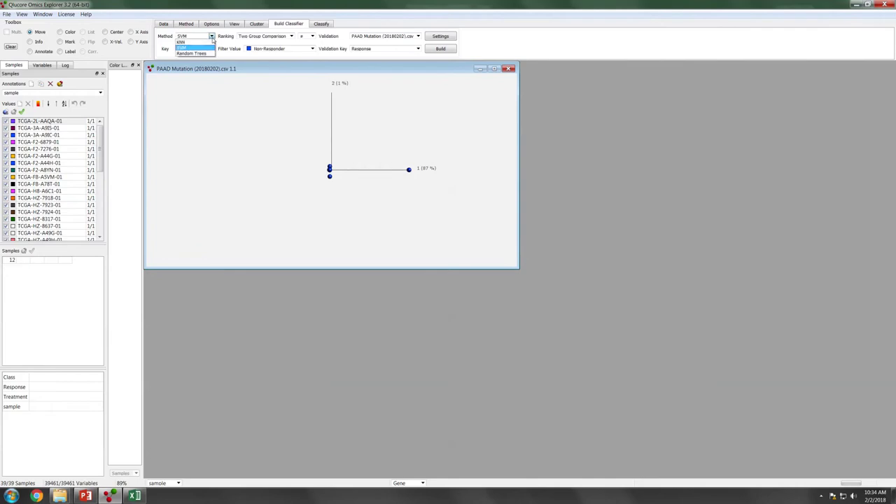
left_click(200, 56)
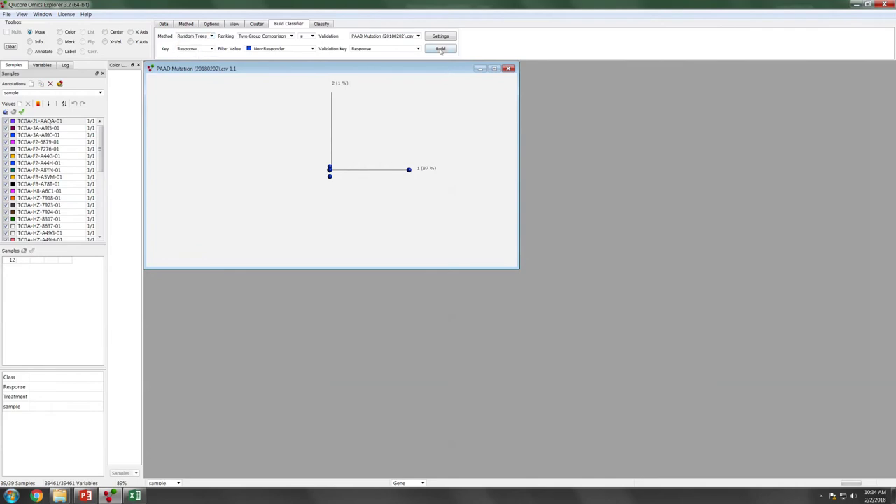
left_click(440, 50)
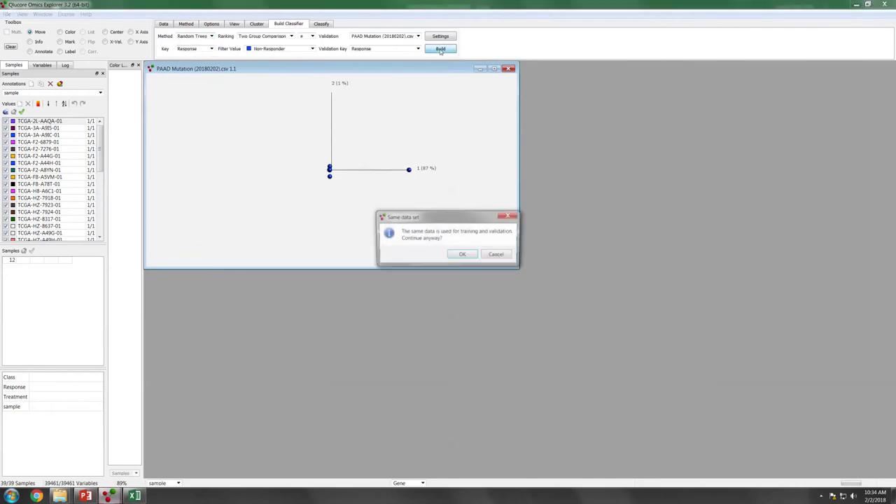
left_click(465, 258)
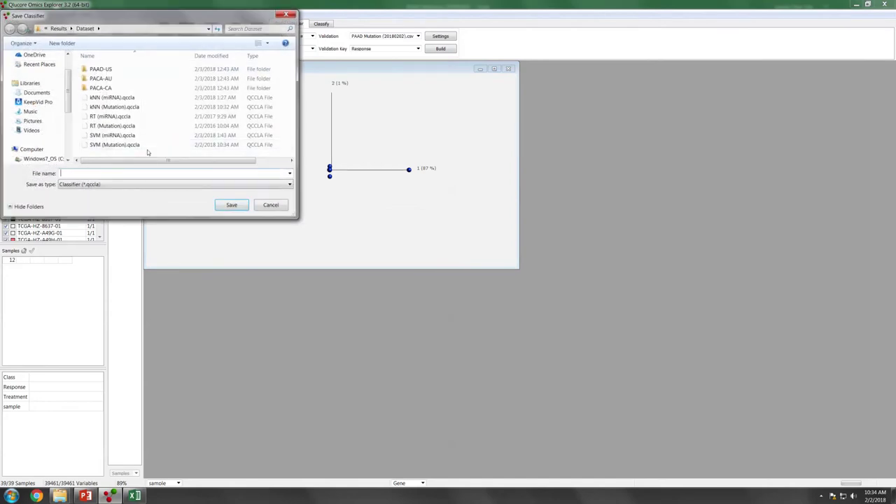
double_click(112, 126)
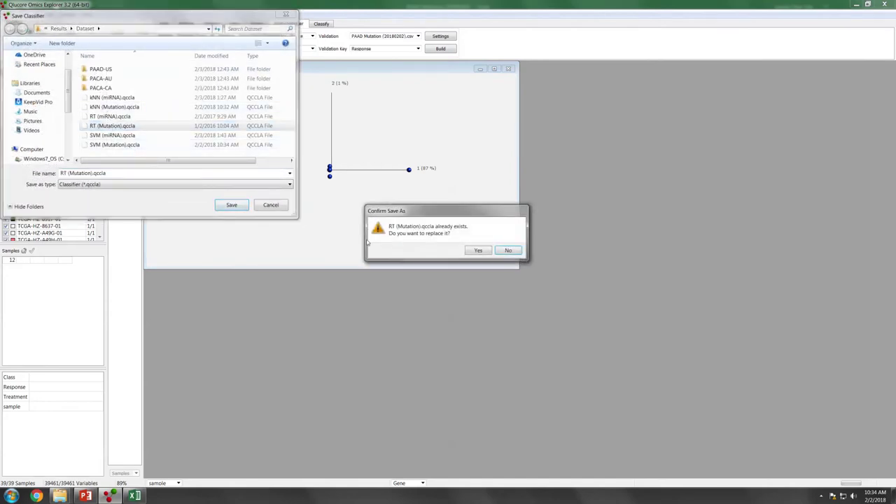
left_click(477, 250)
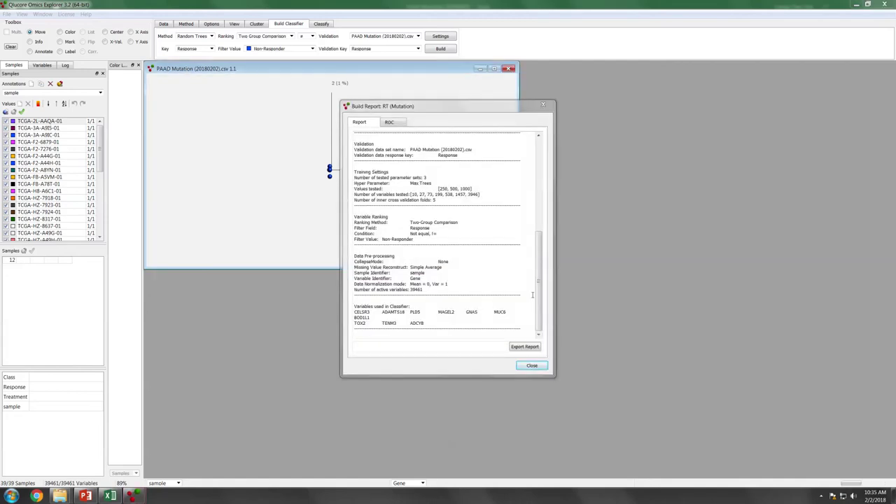
- Review the report's 0.777778 mean accuracy and export it over RT (mutation).txt
left_click_drag(540, 302, 542, 255)
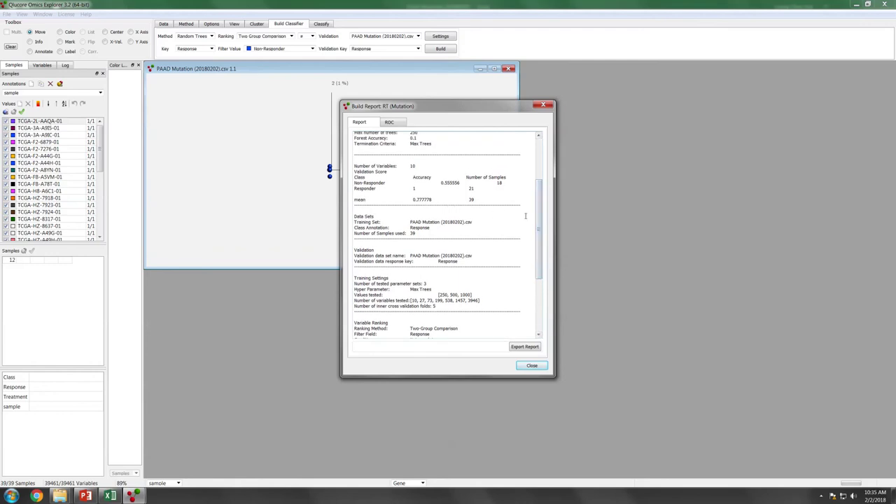
left_click_drag(541, 228, 541, 278)
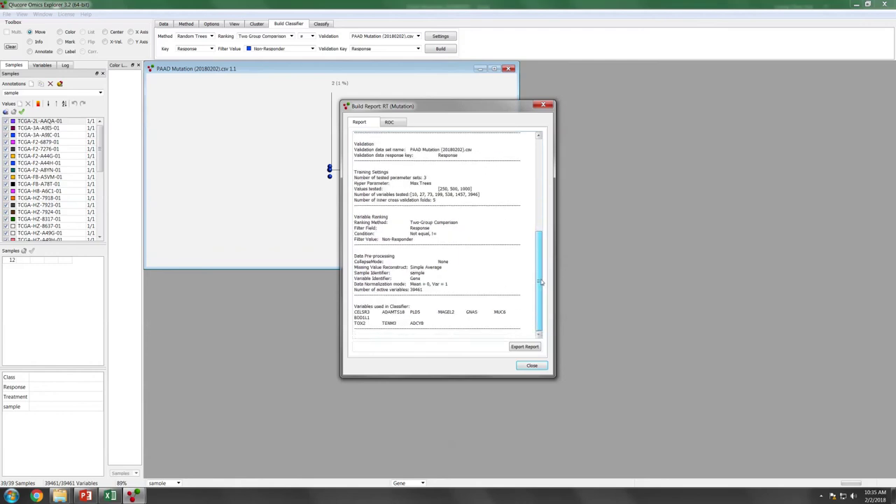
left_click(524, 347)
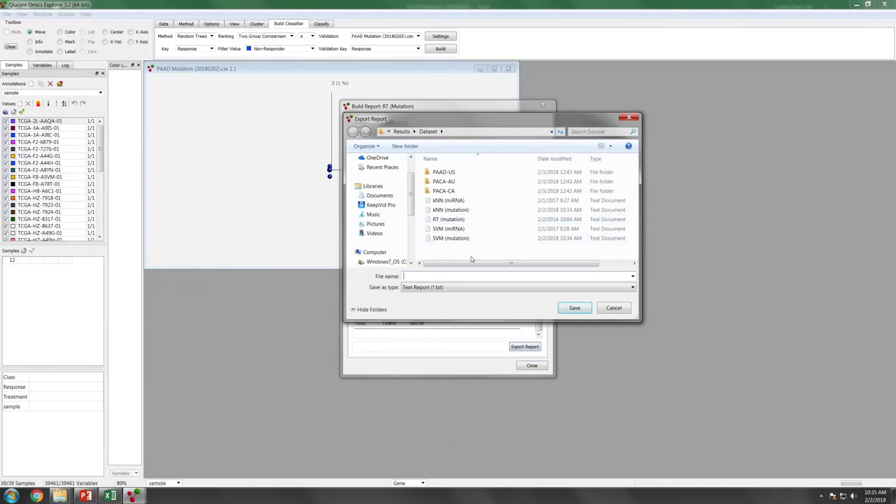
double_click(448, 220)
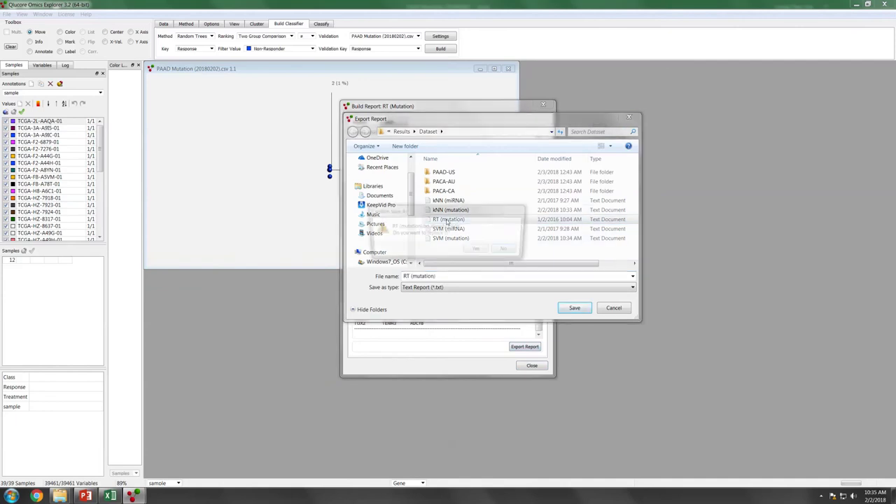
left_click(483, 249)
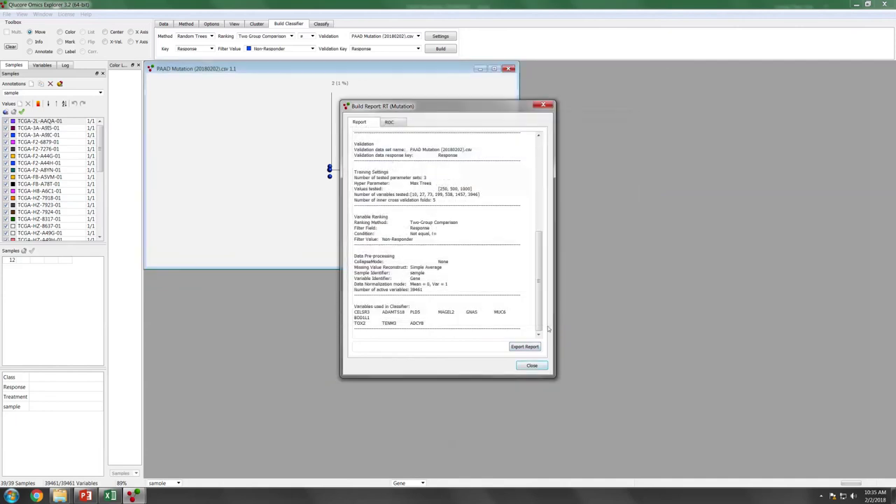
- Close the report and switch the plot to a heat map of the ten RT genes
left_click(530, 367)
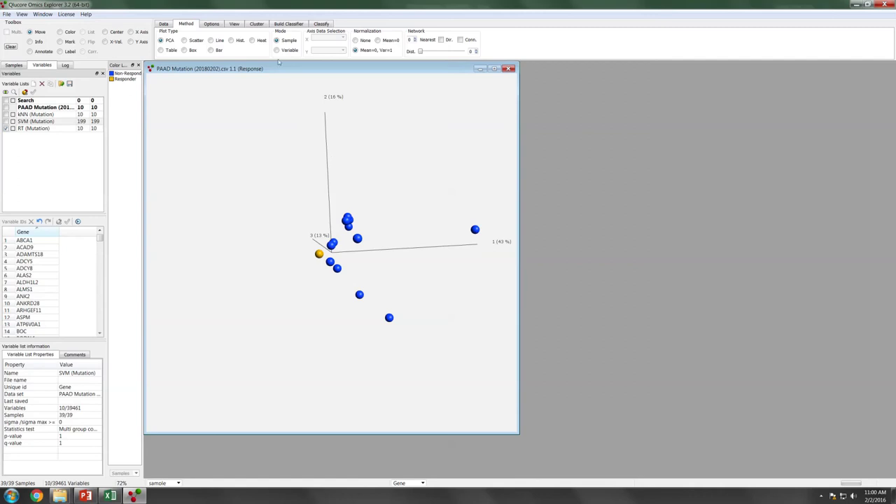
left_click(252, 41)
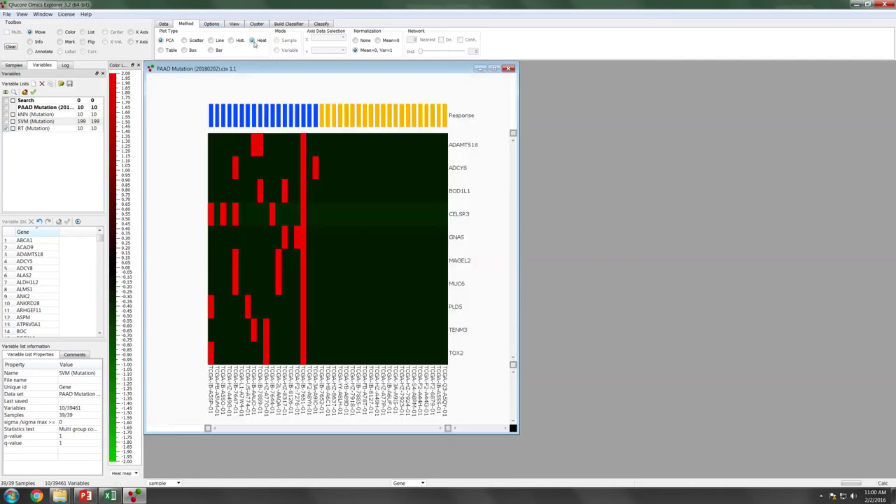
- Show all PAAD Mutation genes in the heat map after briefly checking the RT (Mutation) list
left_click(6, 111)
left_click(36, 121)
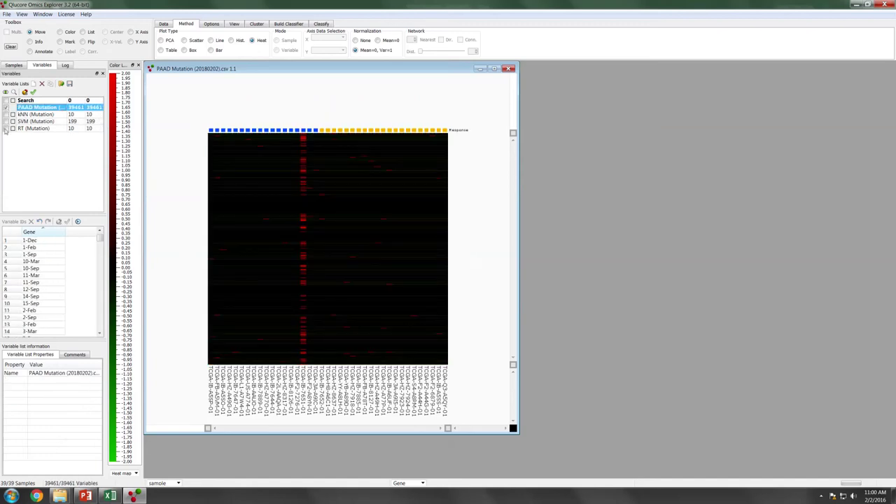
left_click(34, 128)
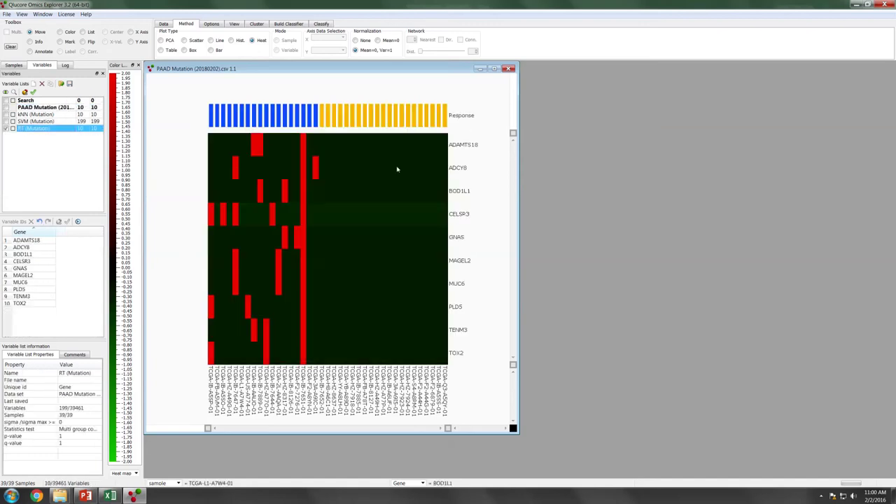
left_click(6, 108)
left_click(5, 108)
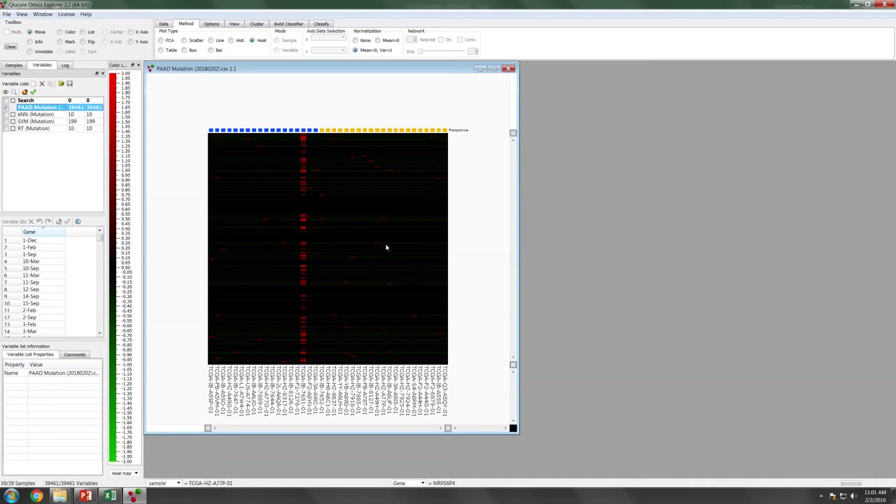
- Restrict the heat map to the ten kNN (Mutation) genes and check the samples' Response groups
left_click(8, 117)
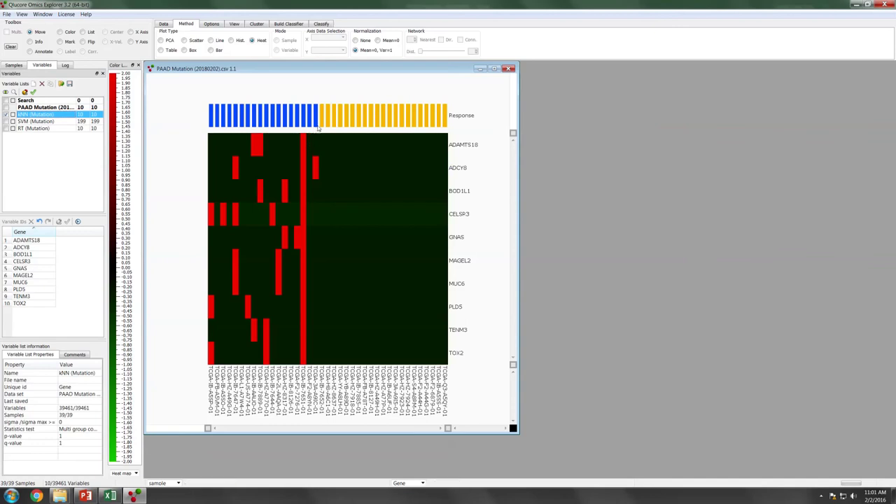
left_click(13, 65)
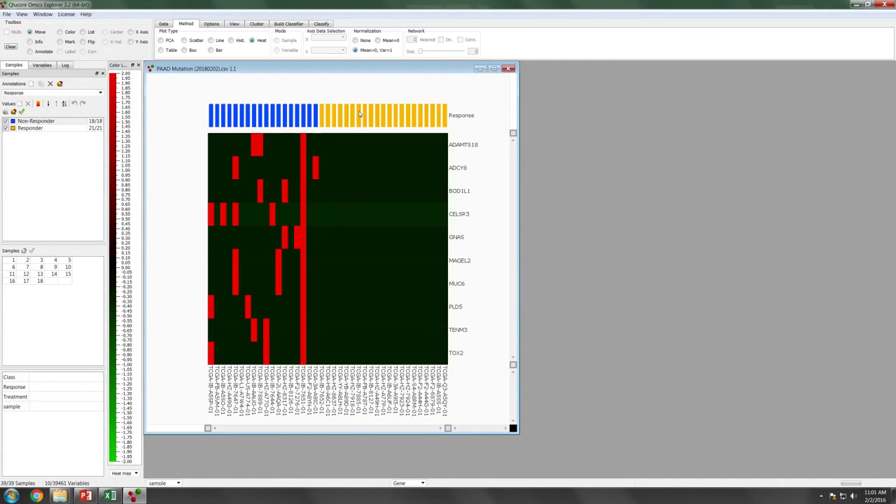
left_click(42, 65)
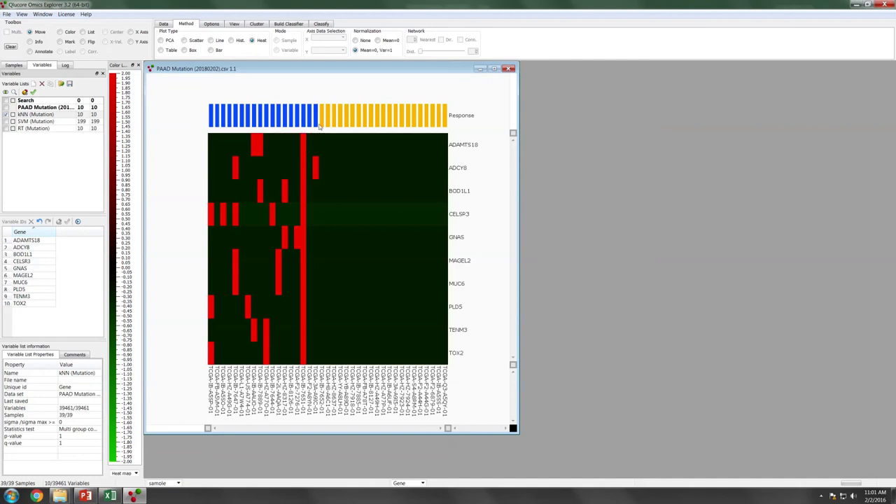
- Switch the heat map from the RT (Mutation) genes to the 199 SVM (Mutation) genes
left_click(6, 129)
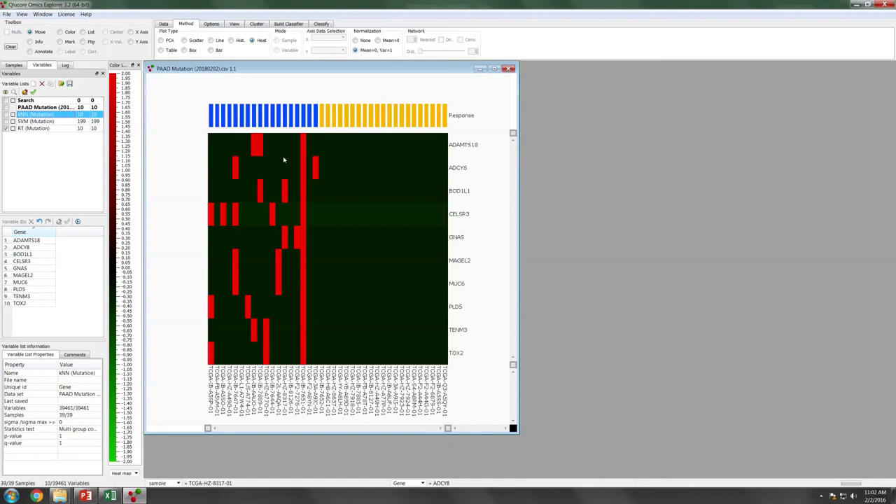
left_click(6, 122)
left_click(32, 128)
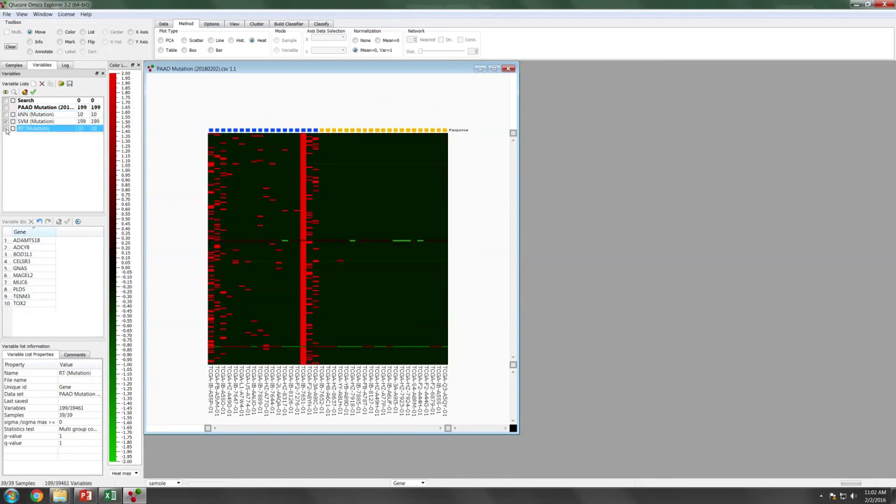